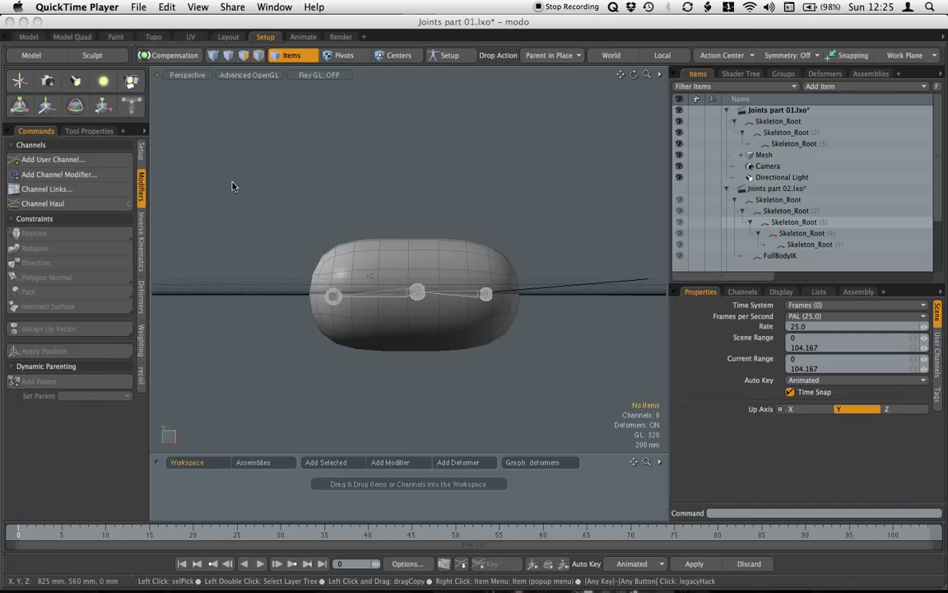
- Rotate the root joint of the three-joint chain so the far end of the capsule mesh tilts downward
{"action": "mouse_move", "coordinate": [525, 295]}
{"action": "left_mouse_down", "text": "alt"}
{"action": "mouse_move", "coordinate": [504, 295]}
{"action": "mouse_move", "coordinate": [519, 296]}
{"action": "left_mouse_up", "text": "alt"}
{"action": "left_click", "coordinate": [487, 291]}
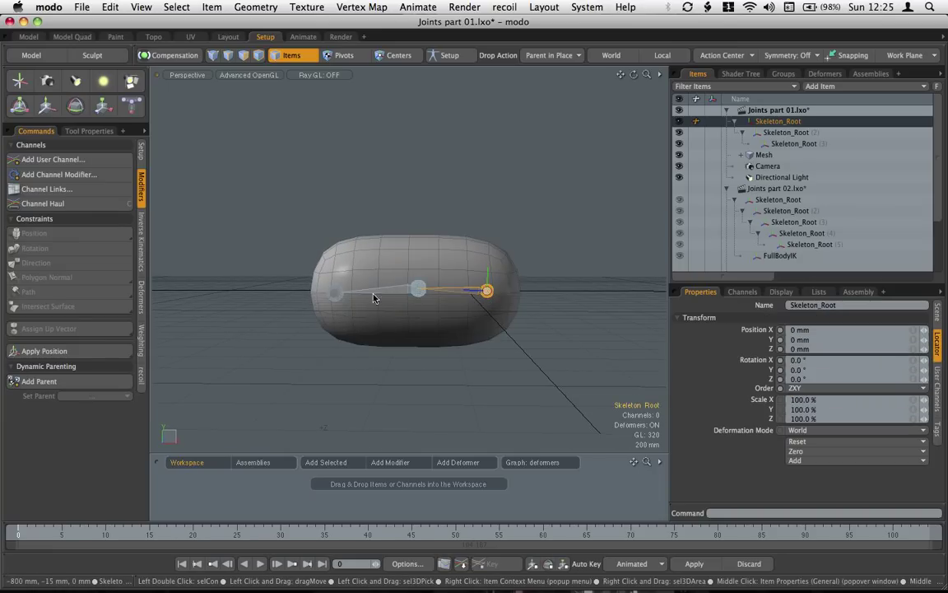
{"action": "key", "text": "e"}
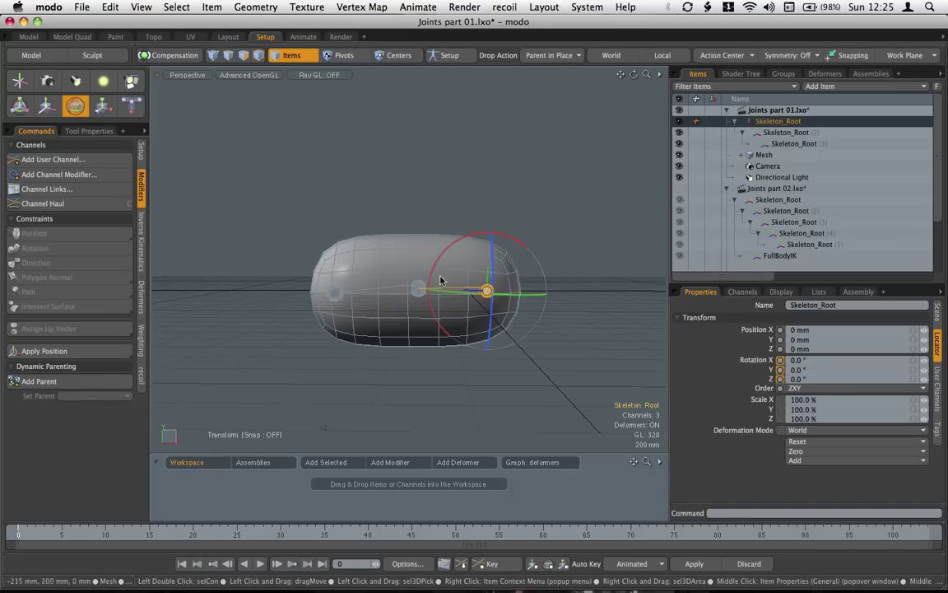
{"action": "mouse_move", "coordinate": [443, 253]}
{"action": "left_mouse_down"}
{"action": "mouse_move", "coordinate": [459, 240]}
{"action": "mouse_move", "coordinate": [452, 244]}
{"action": "left_mouse_up"}
{"action": "left_click_drag", "start_coordinate": [453, 292], "coordinate": [388, 313]}
- Rotate the middle joint, Skeleton_Root (2), to about -39.9° on X so the mesh bends upward
{"action": "left_click", "coordinate": [419, 302]}
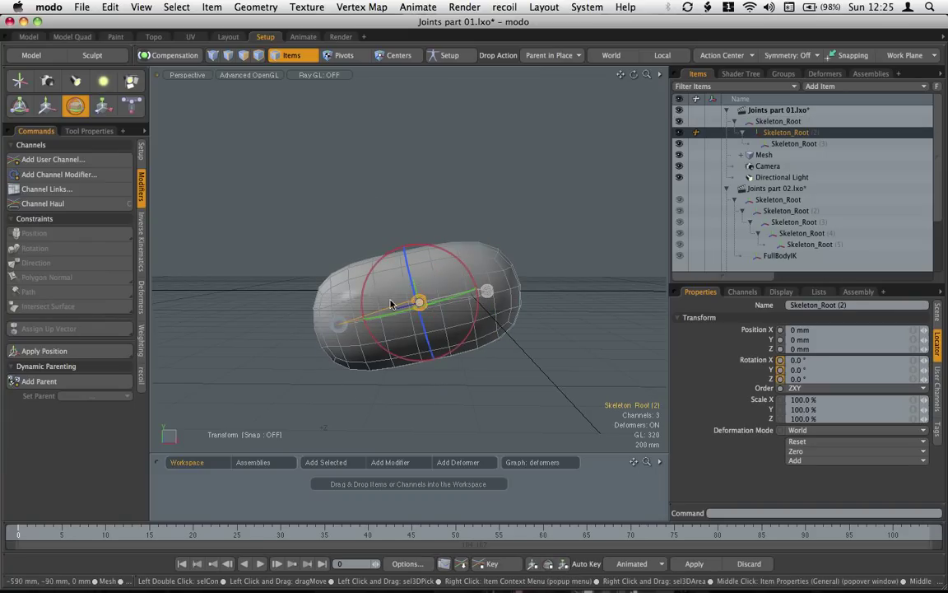
{"action": "left_click_drag", "start_coordinate": [371, 271], "coordinate": [362, 295]}
{"action": "left_click_drag", "start_coordinate": [346, 240], "coordinate": [350, 270]}
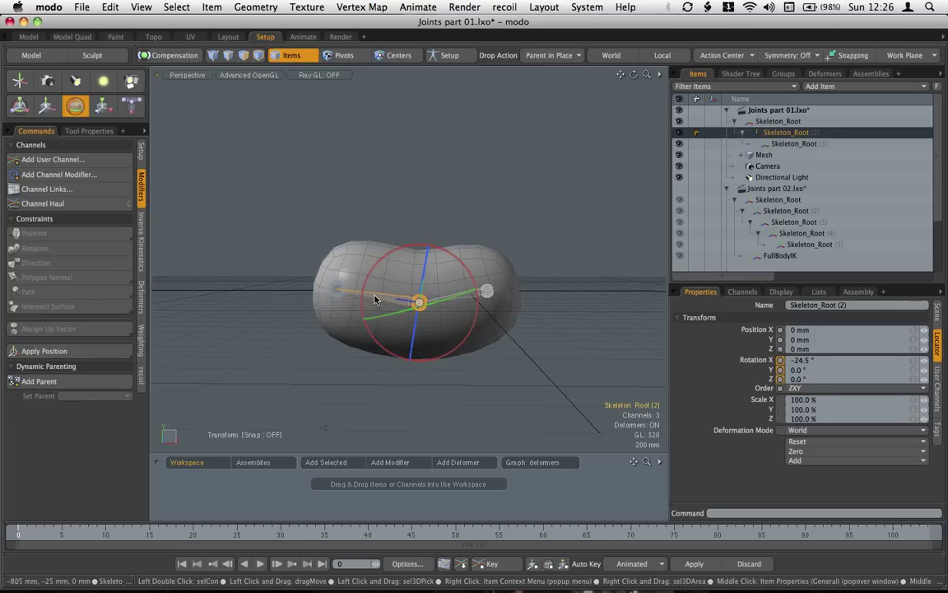
{"action": "left_click_drag", "start_coordinate": [416, 257], "coordinate": [283, 300]}
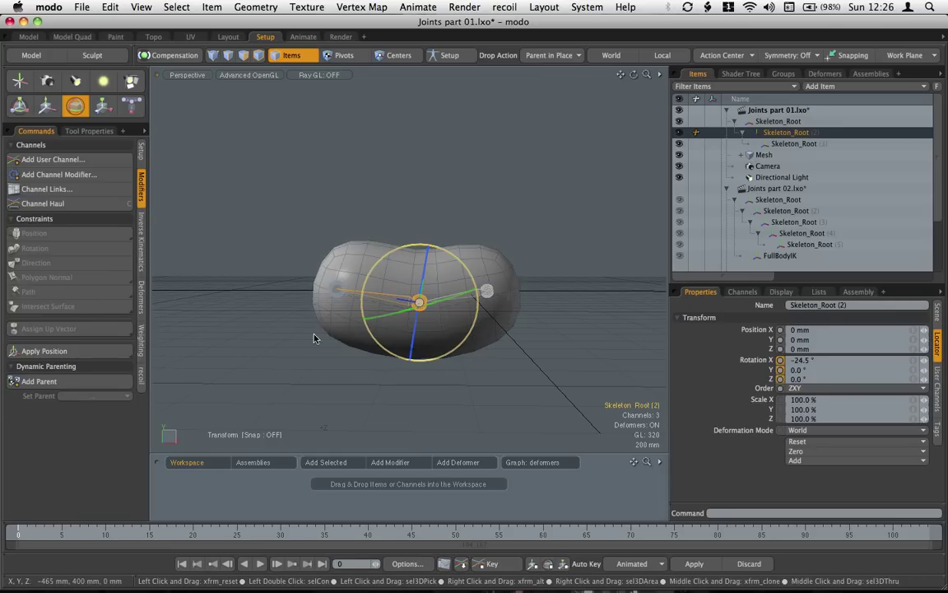
{"action": "left_click_drag", "start_coordinate": [362, 305], "coordinate": [364, 219]}
{"action": "key", "text": "space"}
- Try to move the end joint, Skeleton_Root (3), down to about -312 mm on Y, and undo the move
{"action": "left_click", "coordinate": [345, 268]}
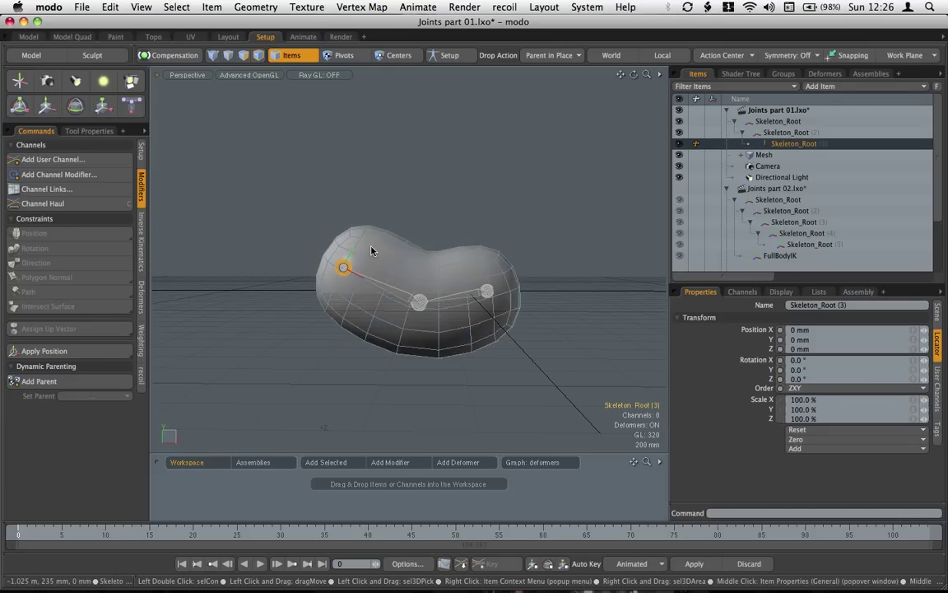
{"action": "key", "text": "w"}
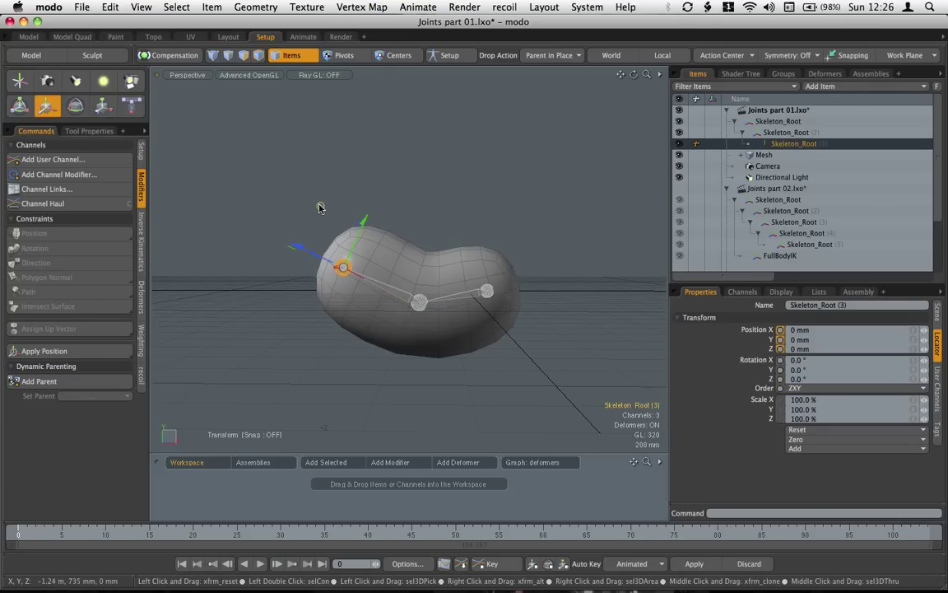
{"action": "left_click_drag", "start_coordinate": [342, 268], "coordinate": [328, 300]}
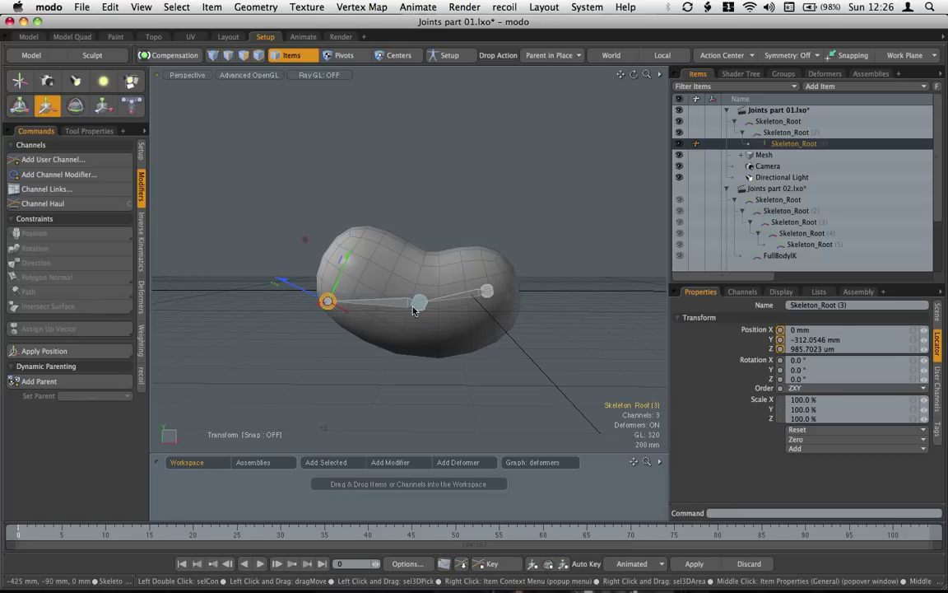
{"action": "scroll", "coordinate": [423, 310], "scroll_direction": "up", "scroll_amount": 2}
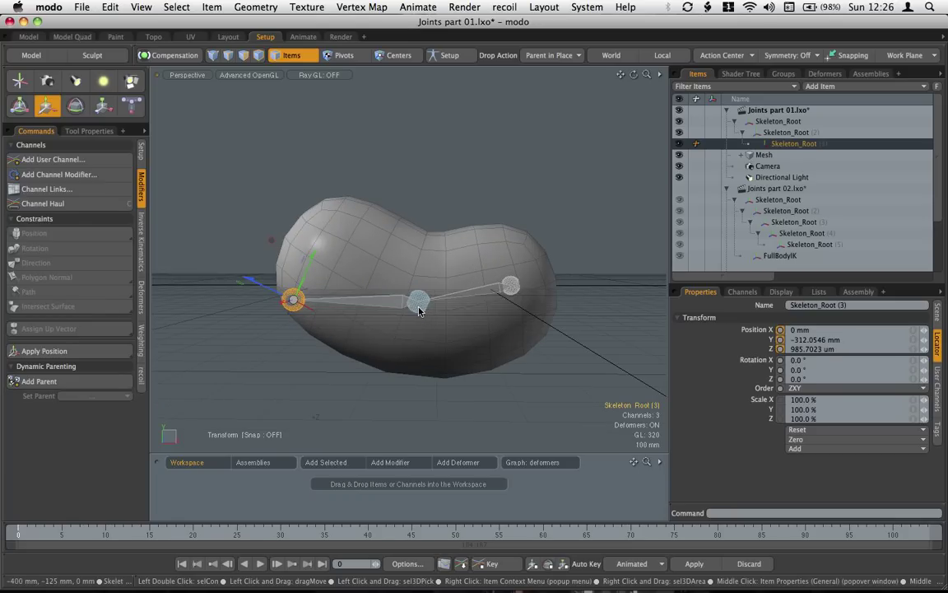
{"action": "key", "text": "super+z"}
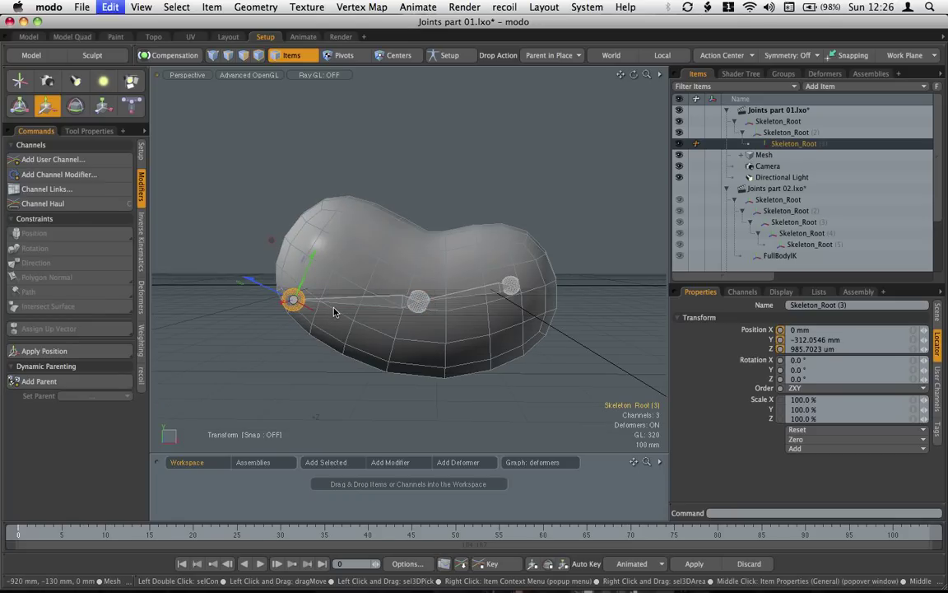
- Swing the middle joint back and forth, leaving its X rotation at about -21.4°
{"action": "left_click", "coordinate": [417, 301]}
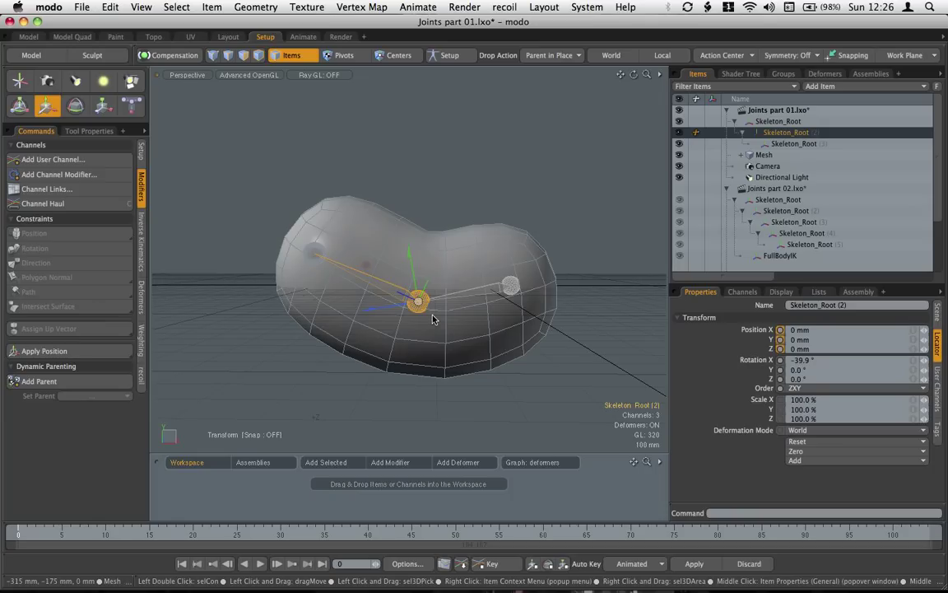
{"action": "key", "text": "e"}
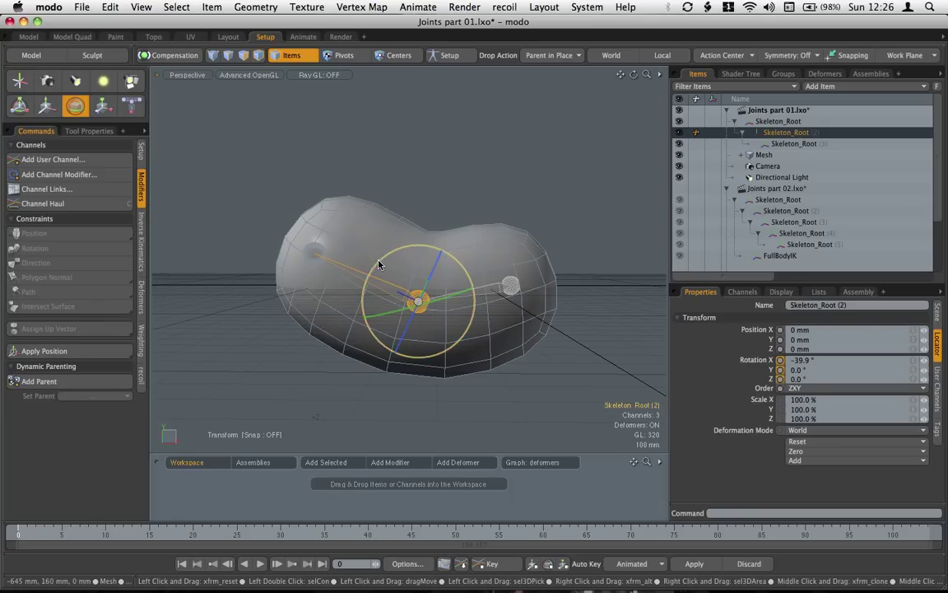
{"action": "left_click_drag", "start_coordinate": [380, 265], "coordinate": [422, 299]}
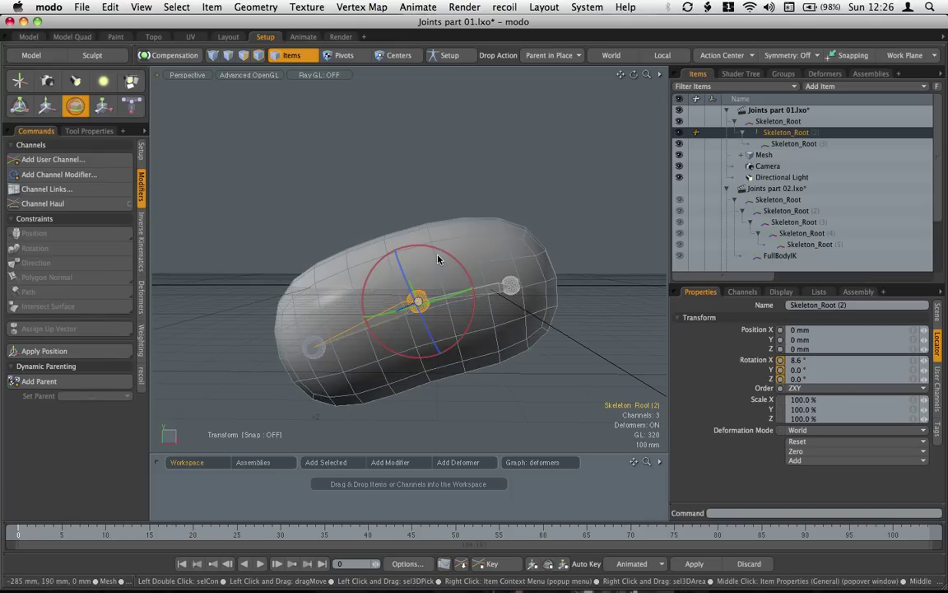
{"action": "left_click_drag", "start_coordinate": [442, 255], "coordinate": [456, 264]}
{"action": "left_click_drag", "start_coordinate": [405, 247], "coordinate": [392, 303]}
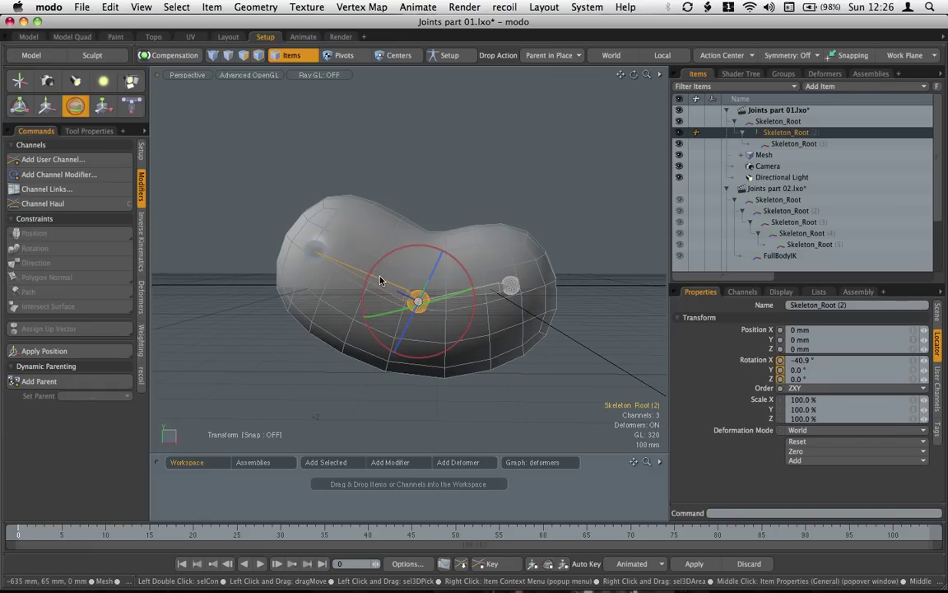
{"action": "left_click_drag", "start_coordinate": [380, 270], "coordinate": [336, 293]}
{"action": "key", "text": "space"}
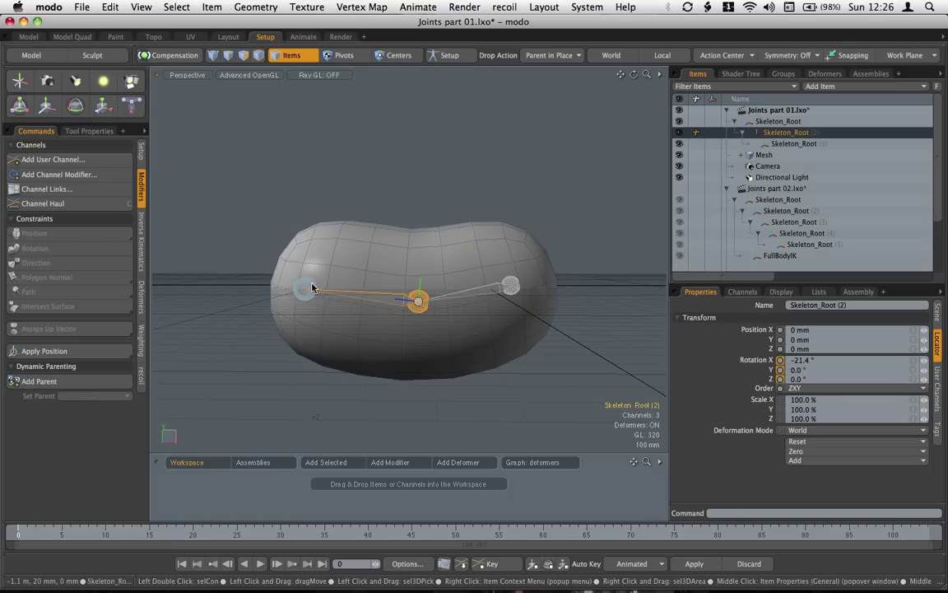
- Try to move the end joint to about -340 mm on Y and -71 mm on Z, and undo the move
{"action": "left_click", "coordinate": [306, 288]}
{"action": "key", "text": "y"}
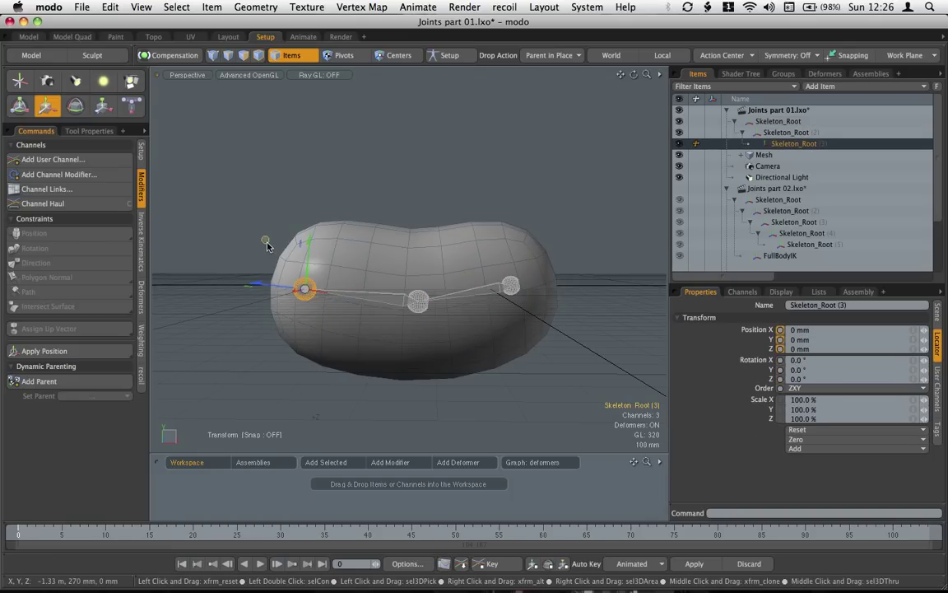
{"action": "left_click_drag", "start_coordinate": [267, 246], "coordinate": [271, 296]}
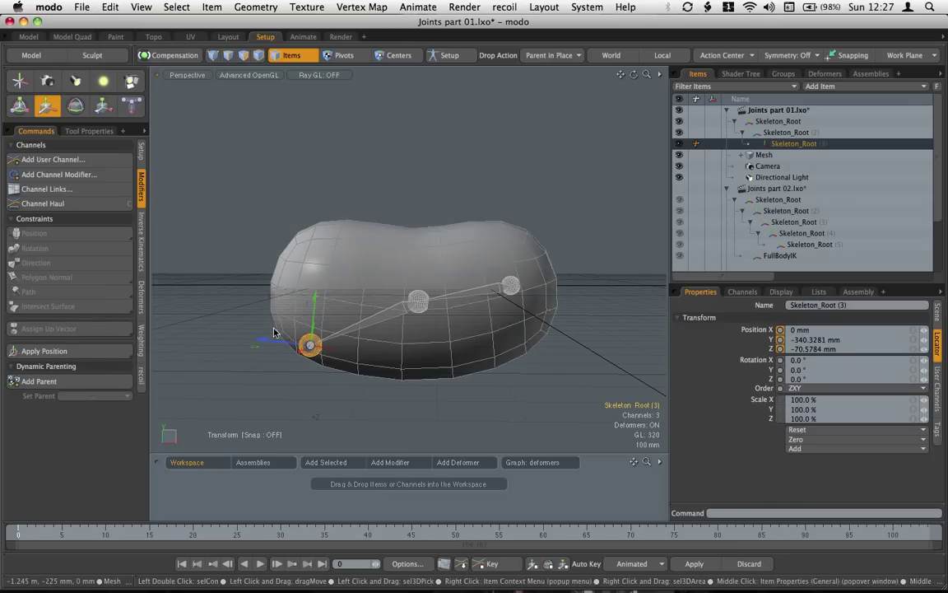
{"action": "key", "text": "super+z"}
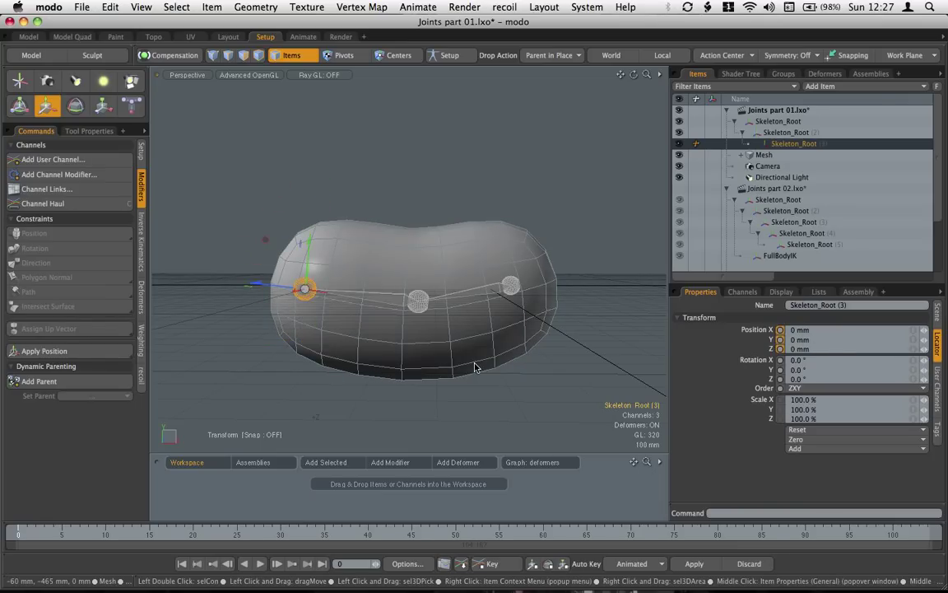
- Undo the last series of rotations on the middle joint
{"action": "key", "text": "super+z"}
{"action": "key", "text": "super+z"}
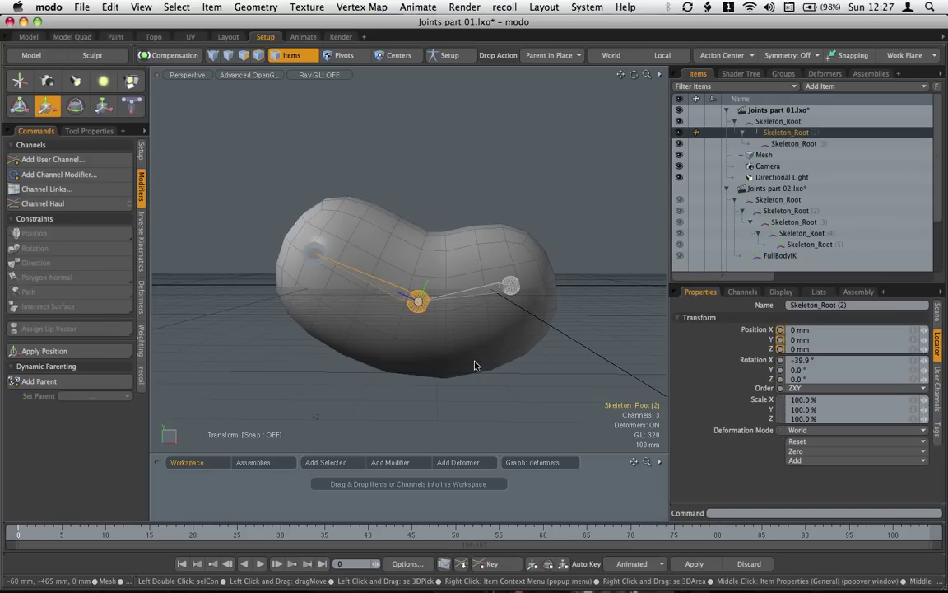
{"action": "key", "text": "super+shift+z"}
{"action": "key", "text": "super+shift+z"}
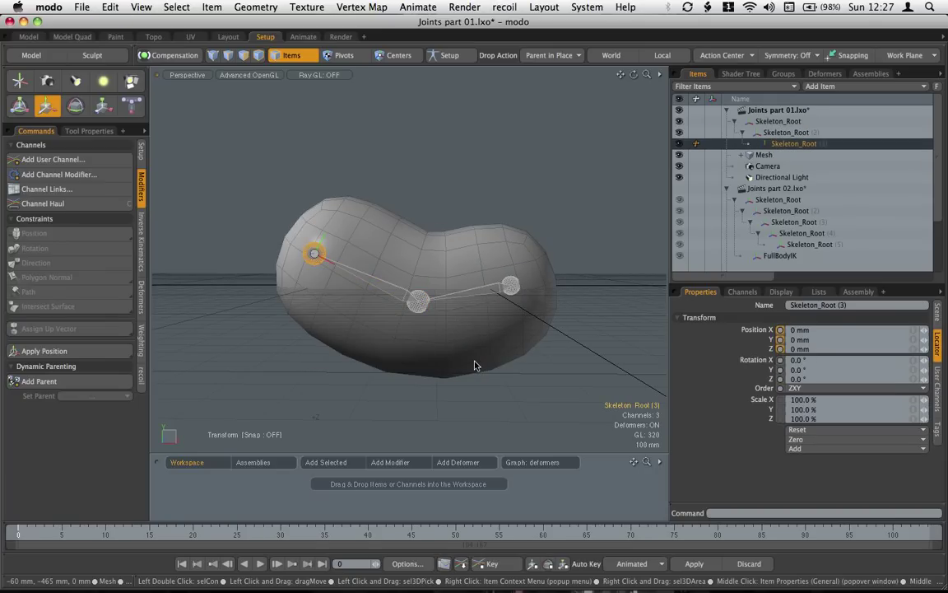
{"action": "key", "text": "super+z"}
{"action": "key", "text": "super+z"}
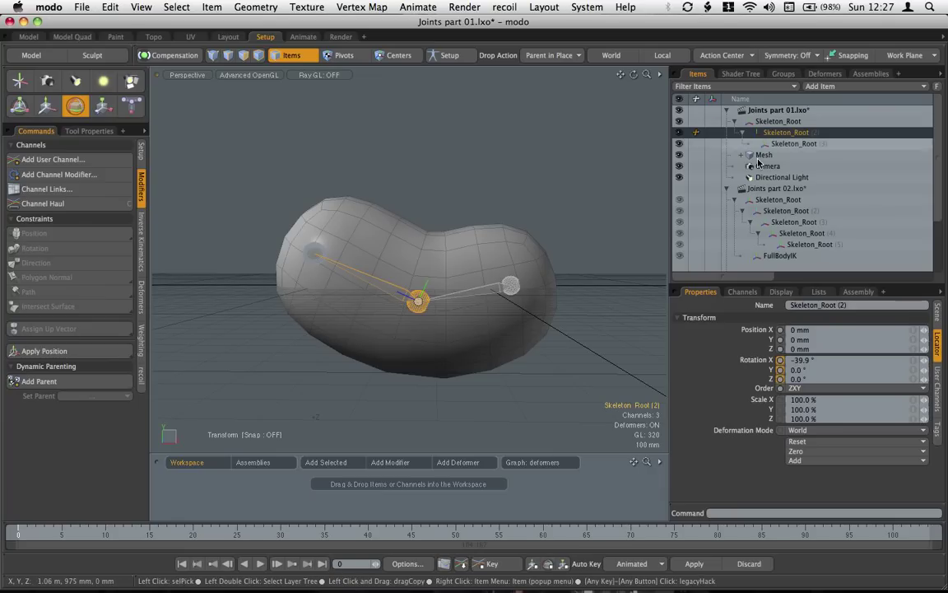
- Switch to the Joints part 02.lxo scene and frame the whole leg
{"action": "left_click", "coordinate": [763, 188]}
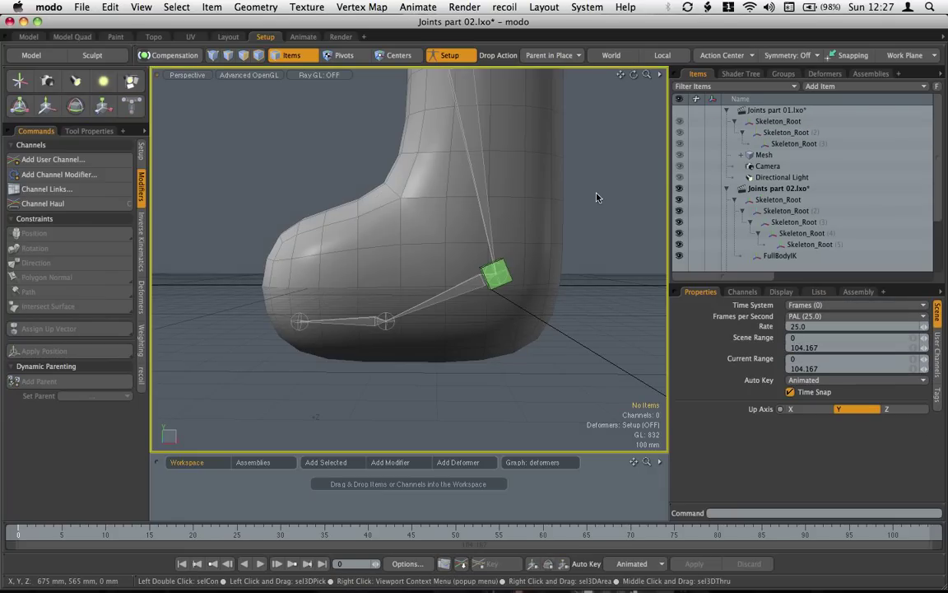
{"action": "scroll", "coordinate": [577, 216], "scroll_direction": "down", "scroll_amount": 5}
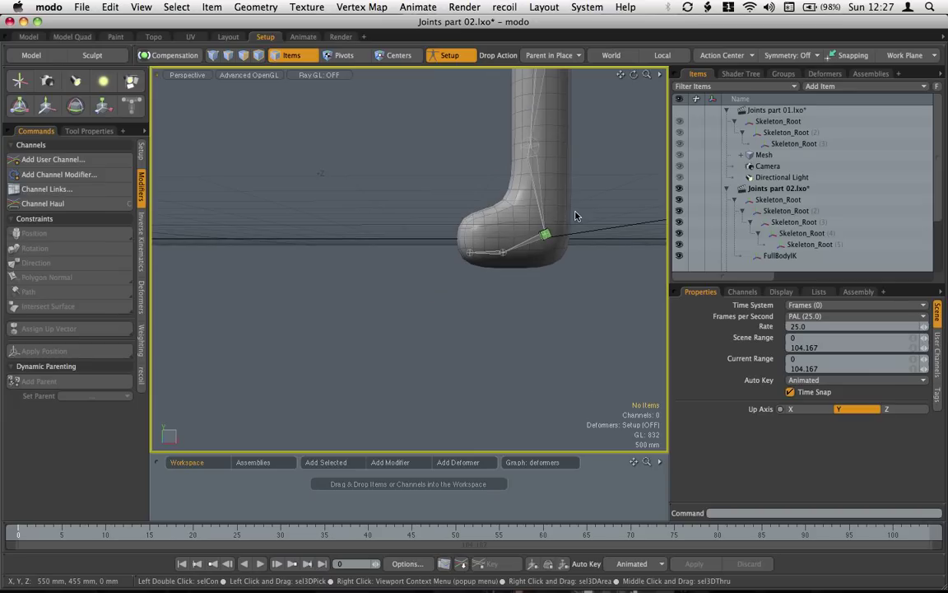
{"action": "left_click_drag", "start_coordinate": [617, 209], "coordinate": [492, 290], "text": "alt"}
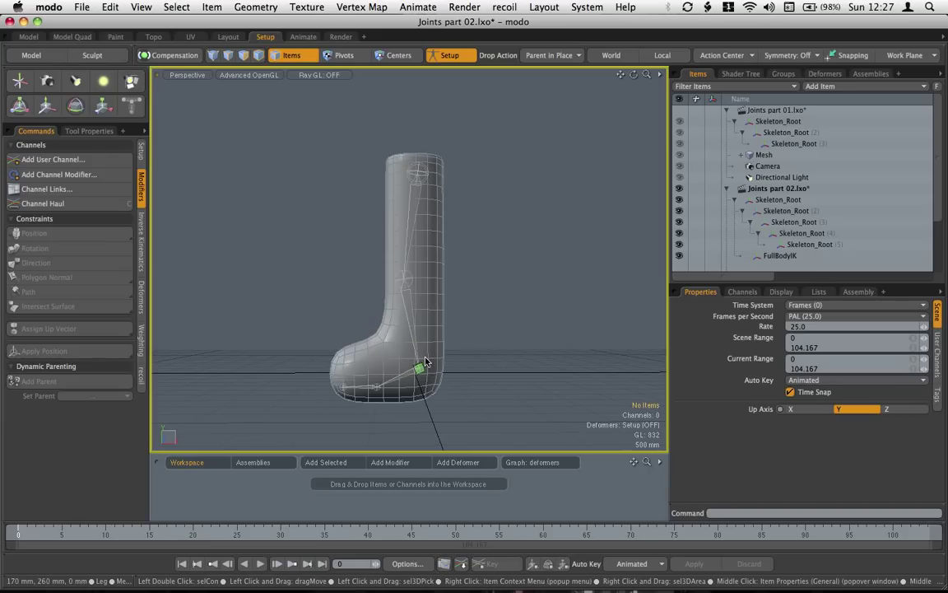
- Test the ankle's IK goal outside setup mode by moving it to about 80 mm on X and 700 mm on Y
{"action": "left_click", "coordinate": [451, 56]}
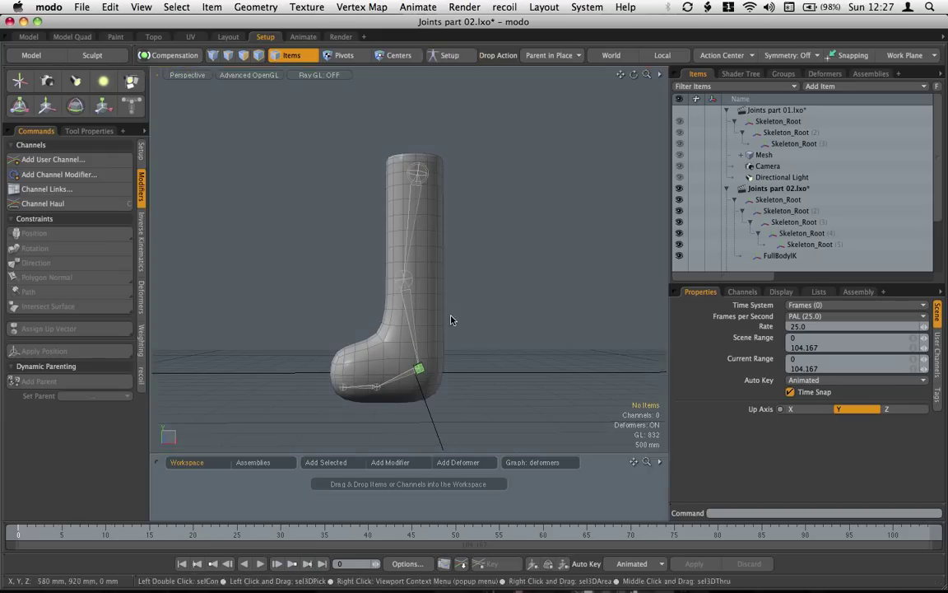
{"action": "left_click", "coordinate": [419, 368]}
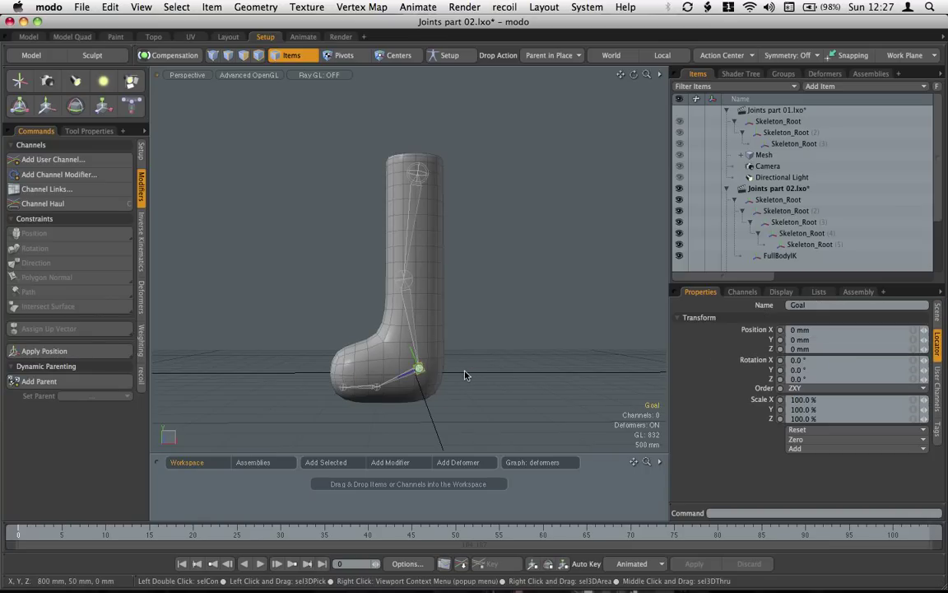
{"action": "key", "text": "w"}
{"action": "left_click_drag", "start_coordinate": [421, 290], "coordinate": [471, 279]}
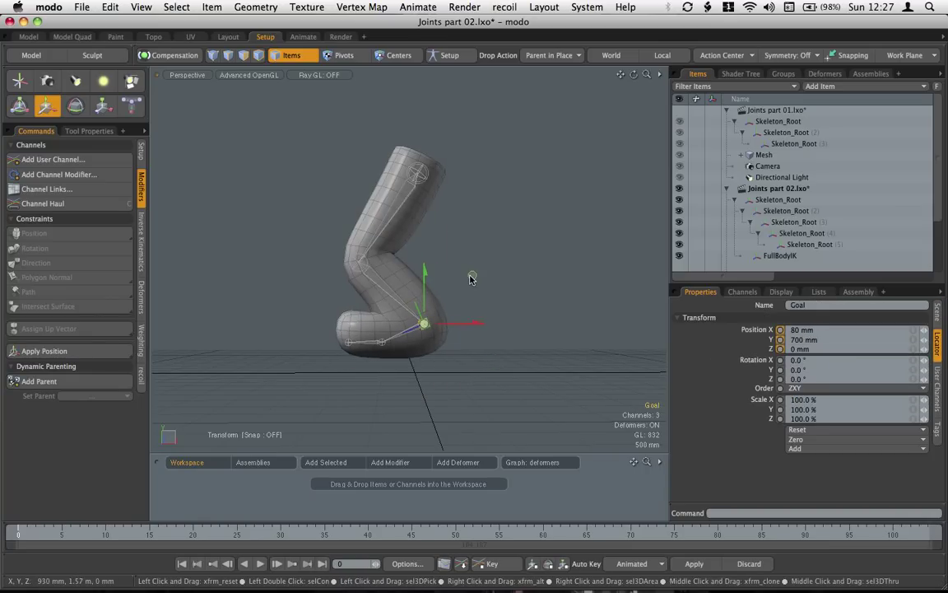
{"action": "key", "text": "super+z"}
{"action": "key", "text": "q"}
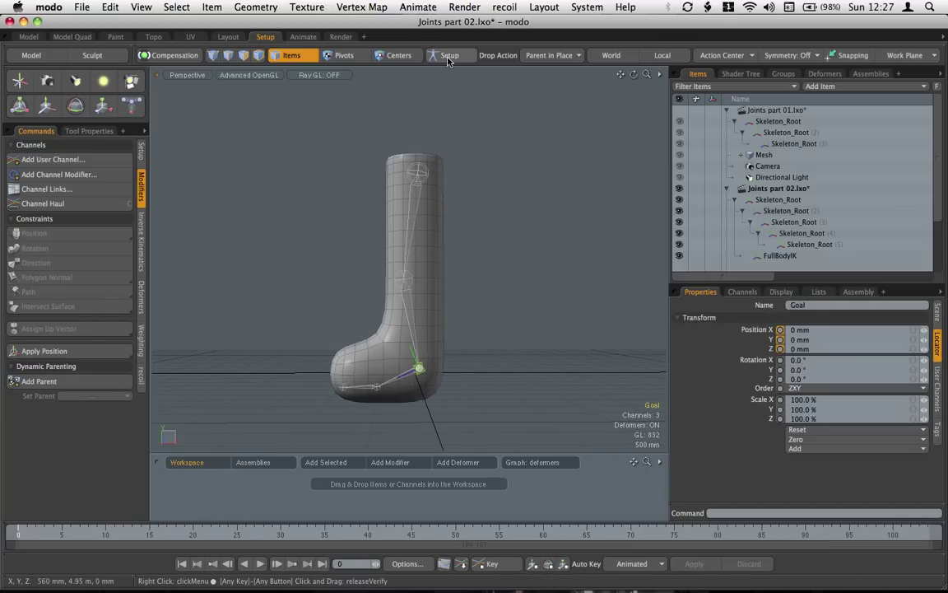
{"action": "left_click", "coordinate": [449, 55]}
- Add a locator and position it at the bottom back of the heel, at about X 370 mm, Y -365 mm, Z 0 mm
{"action": "scroll", "coordinate": [401, 403], "scroll_direction": "up", "scroll_amount": 5}
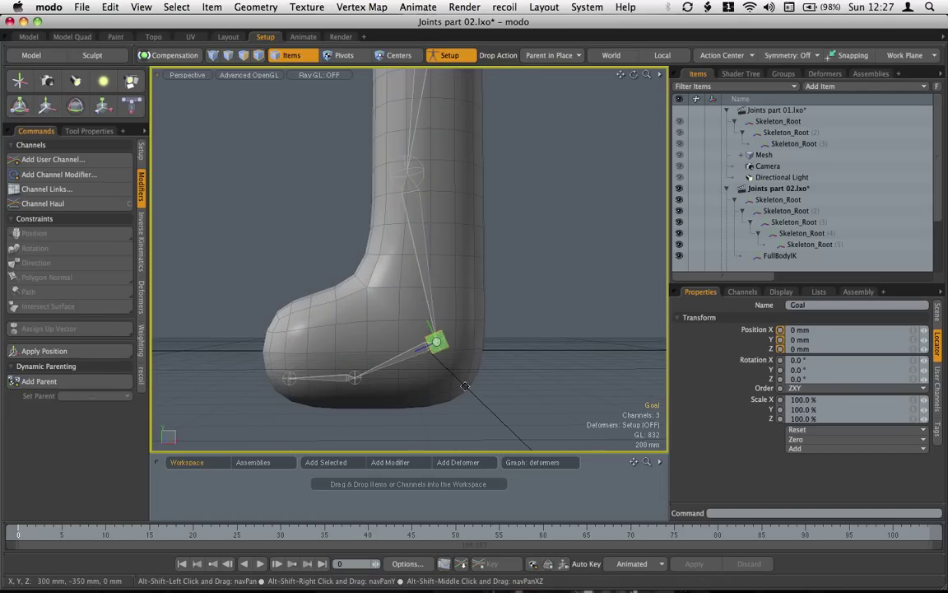
{"action": "left_click_drag", "start_coordinate": [476, 401], "coordinate": [502, 363], "text": "alt"}
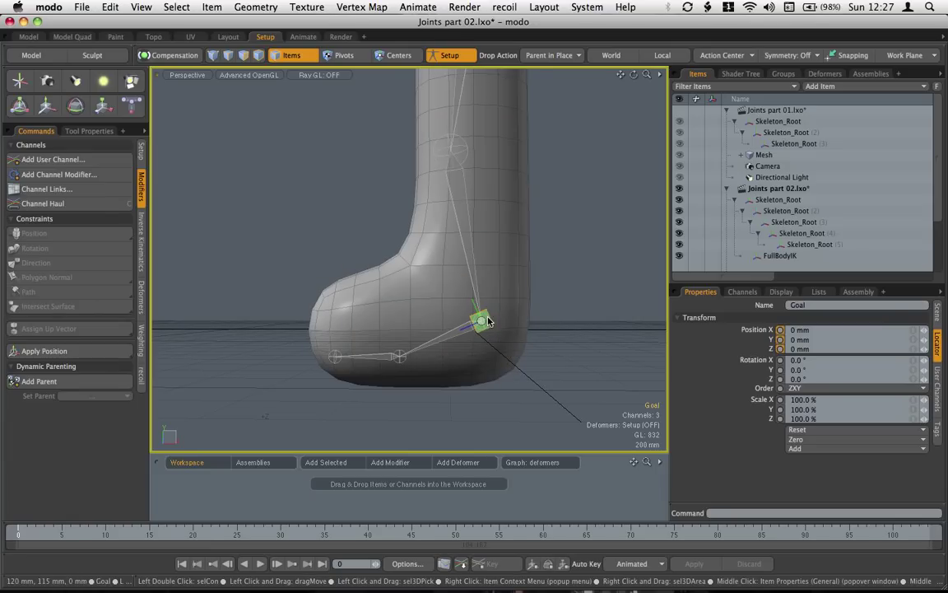
{"action": "left_click", "coordinate": [19, 81]}
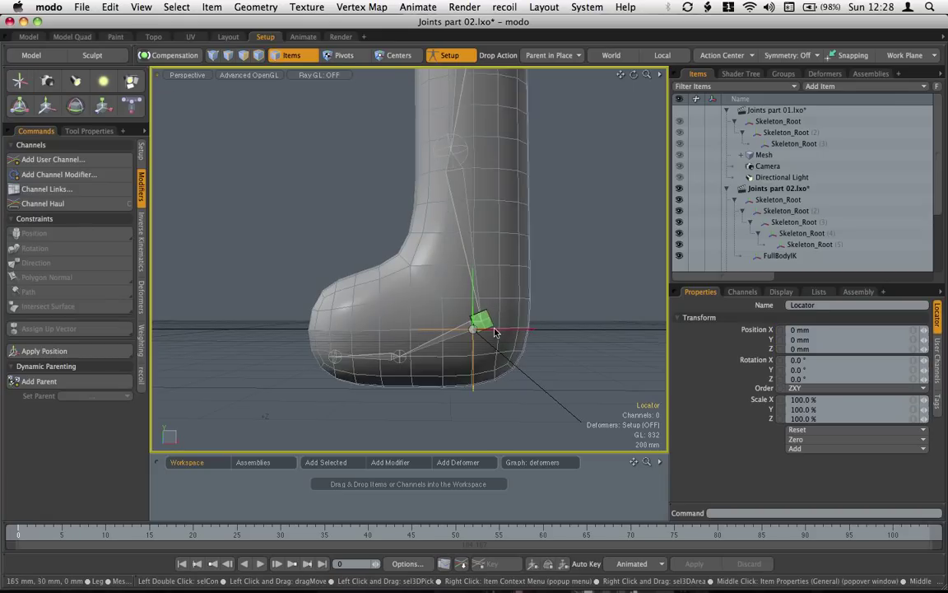
{"action": "key", "text": "y"}
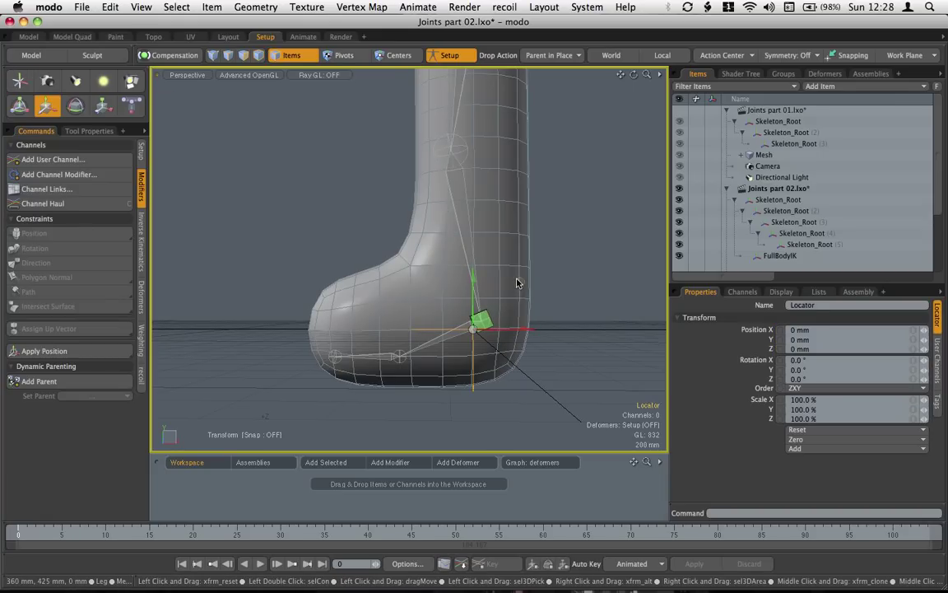
{"action": "left_click_drag", "start_coordinate": [517, 283], "coordinate": [567, 330]}
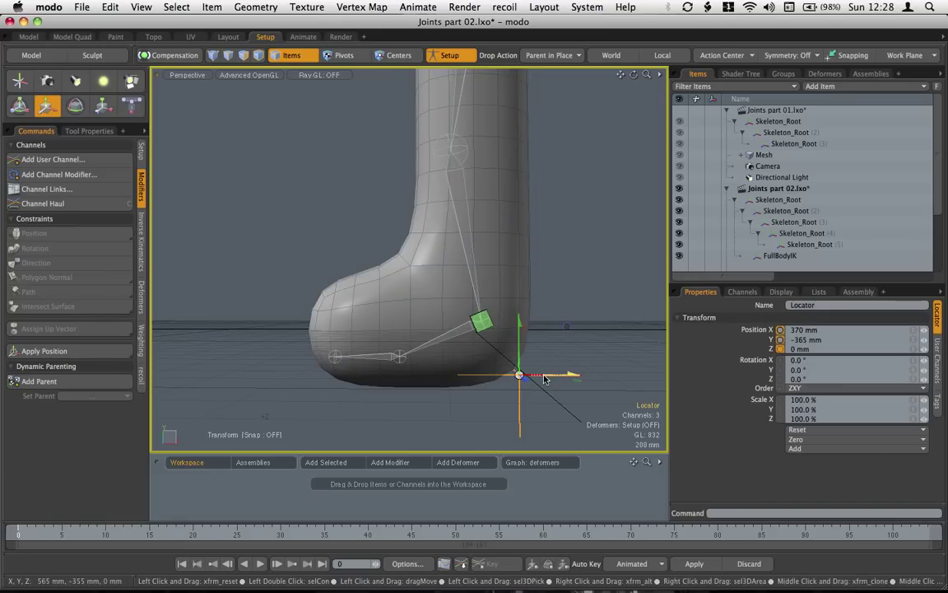
{"action": "mouse_move", "coordinate": [544, 376]}
{"action": "left_mouse_down", "text": "alt"}
{"action": "mouse_move", "coordinate": [537, 355]}
{"action": "mouse_move", "coordinate": [538, 367]}
{"action": "left_mouse_up", "text": "alt"}
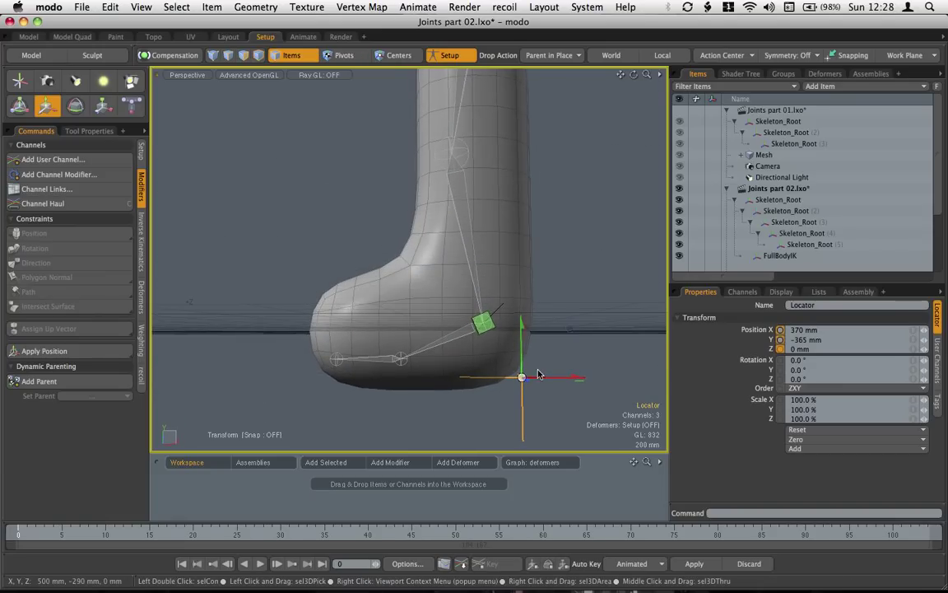
{"action": "key", "text": "space"}
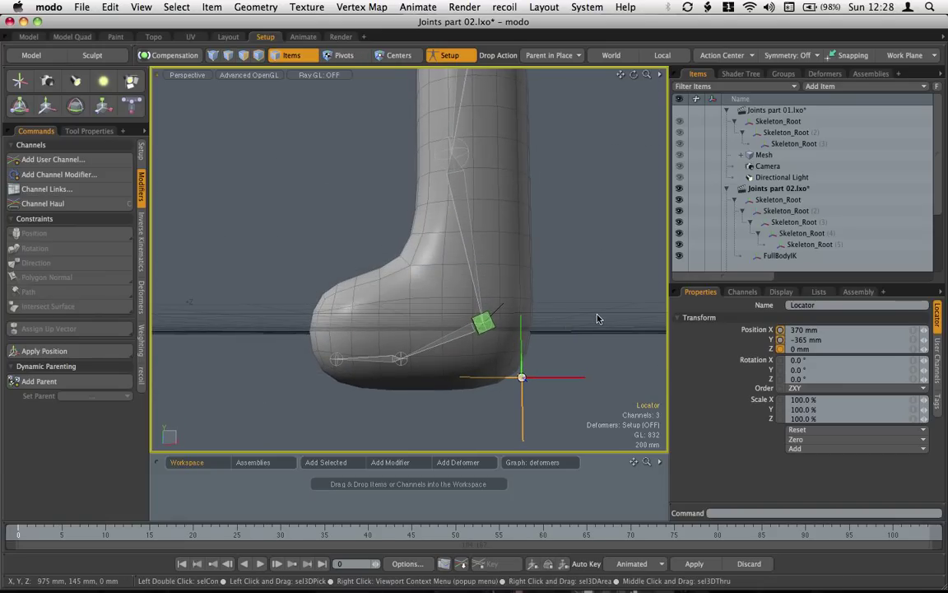
- Duplicate the heel locator and match the copy's position to the toe-tip joint using the Match Position drop action
{"action": "left_click", "coordinate": [550, 55]}
{"action": "left_click", "coordinate": [554, 72]}
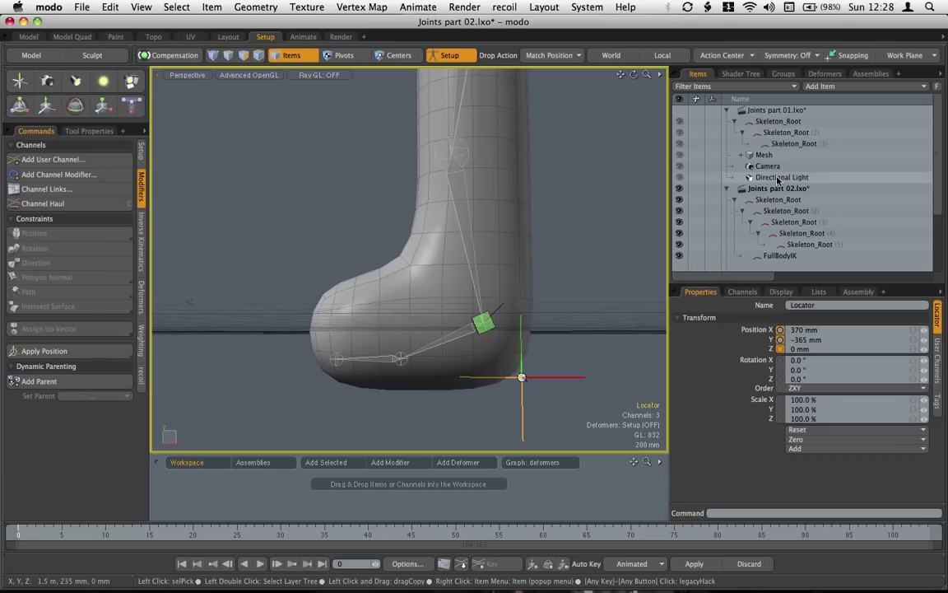
{"action": "scroll", "coordinate": [782, 177], "scroll_direction": "down", "scroll_amount": 3}
{"action": "right_click", "coordinate": [690, 251]}
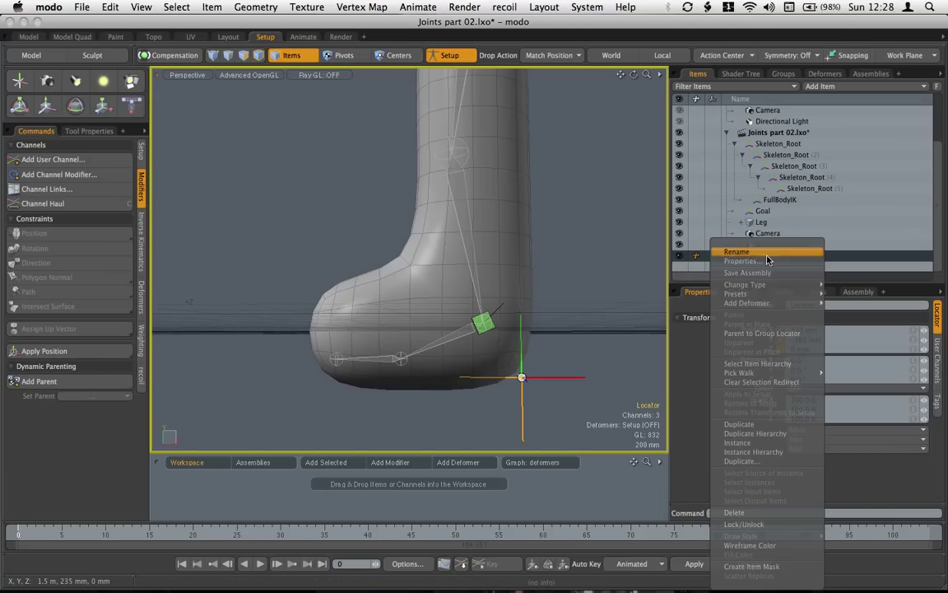
{"action": "left_click", "coordinate": [740, 424]}
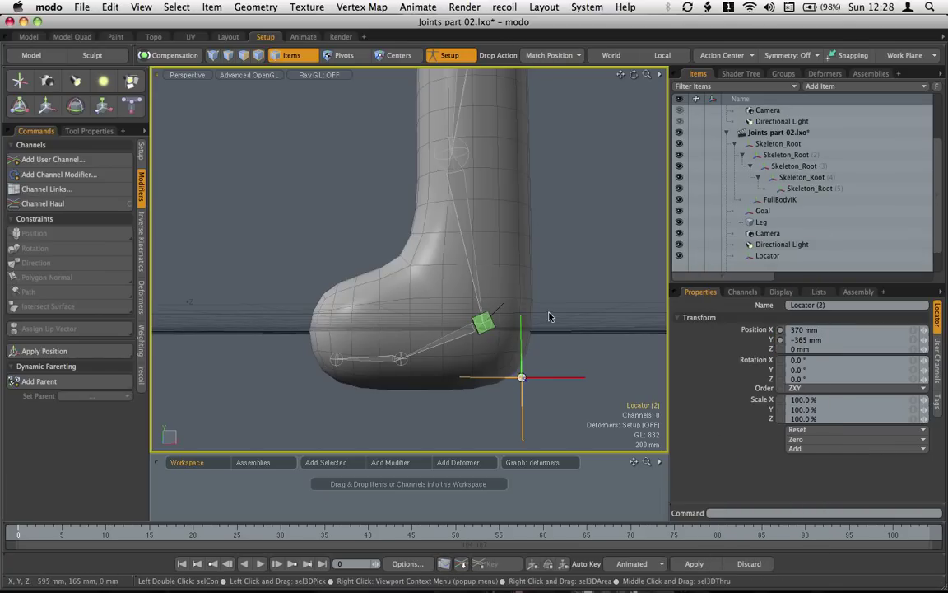
{"action": "left_click", "coordinate": [336, 360]}
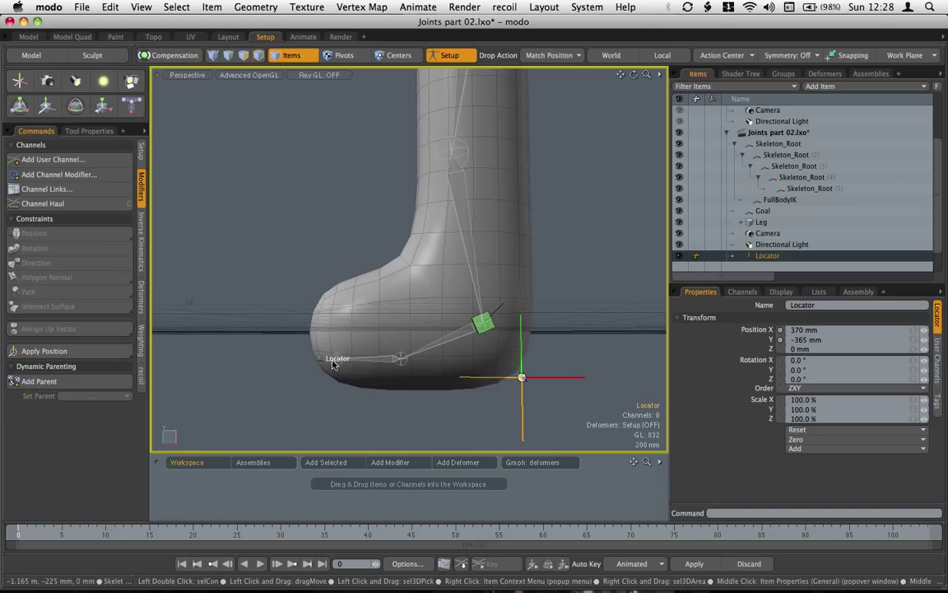
{"action": "left_click", "coordinate": [336, 362]}
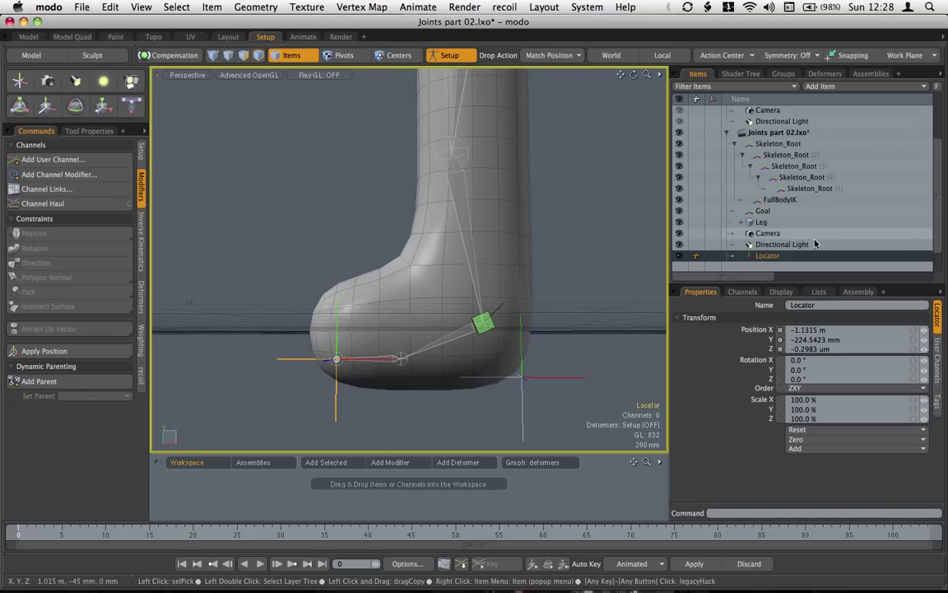
- Duplicate the heel locator again and match this copy's position to the joint at the ball of the foot
{"action": "scroll", "coordinate": [790, 247], "scroll_direction": "down", "scroll_amount": 1}
{"action": "right_click", "coordinate": [764, 256]}
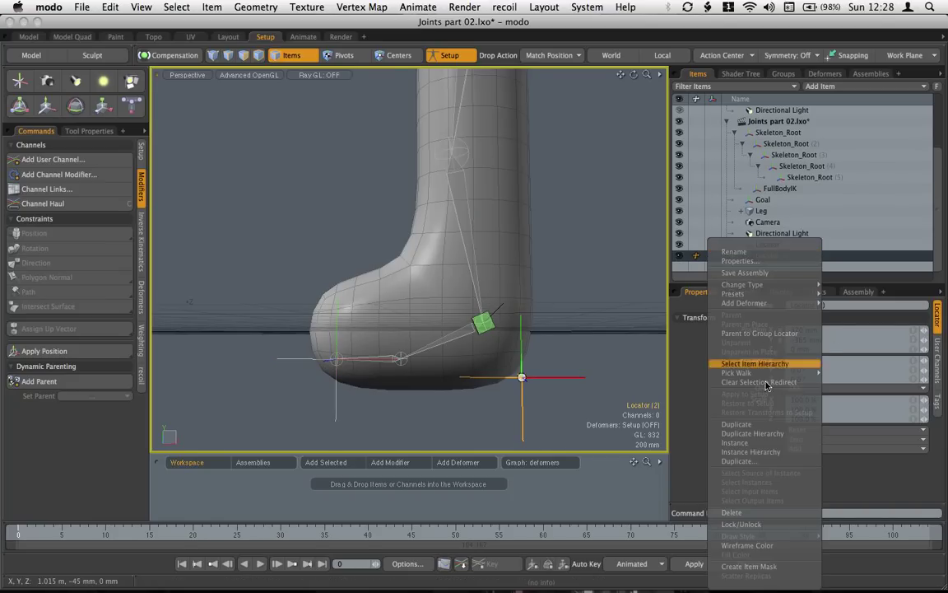
{"action": "left_click", "coordinate": [763, 434]}
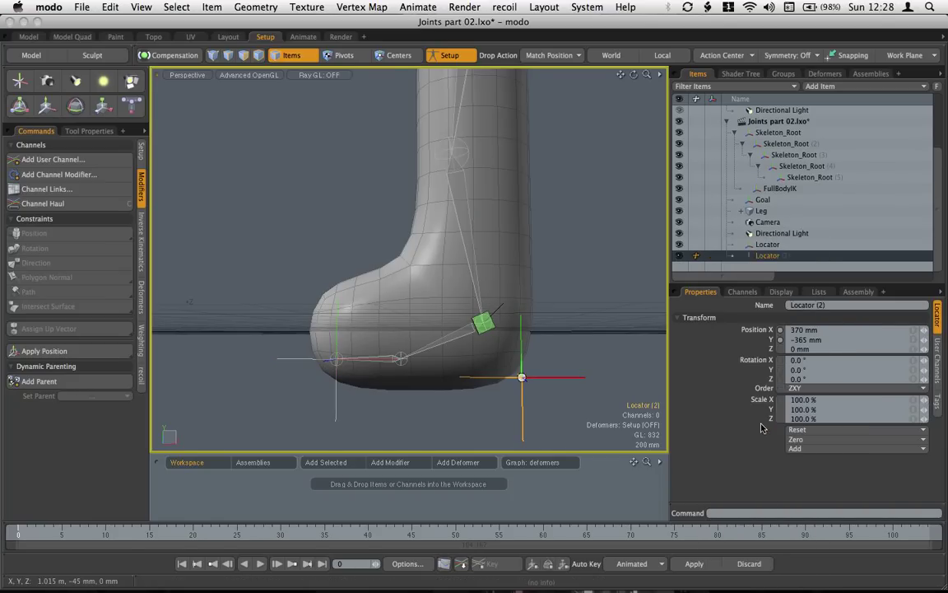
{"action": "left_click", "coordinate": [521, 378]}
{"action": "left_click_drag", "start_coordinate": [404, 366], "coordinate": [403, 363]}
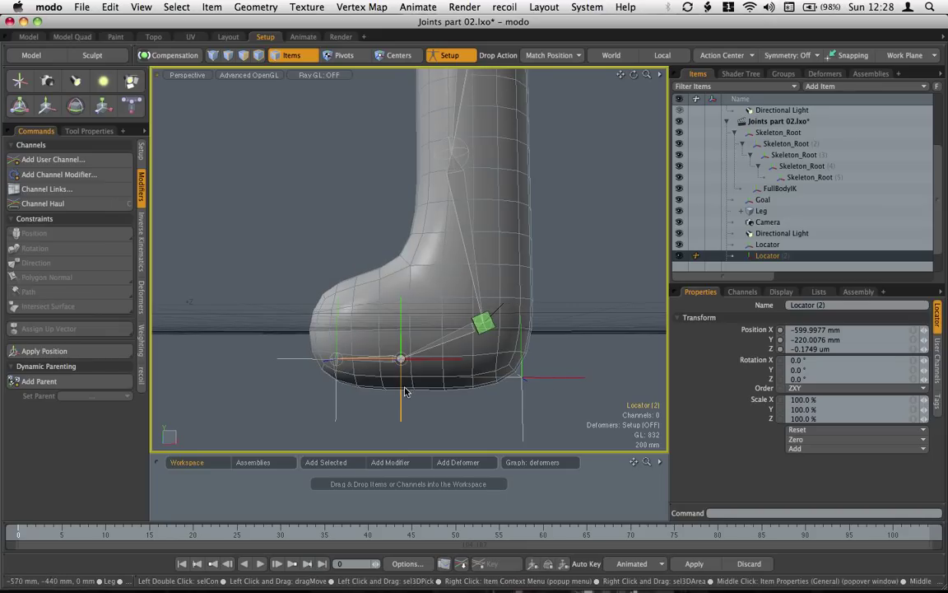
- Using the Parent in Place drop action, parent the ball locator to the toe locator and the toe locator to the heel locator
{"action": "left_click", "coordinate": [538, 55]}
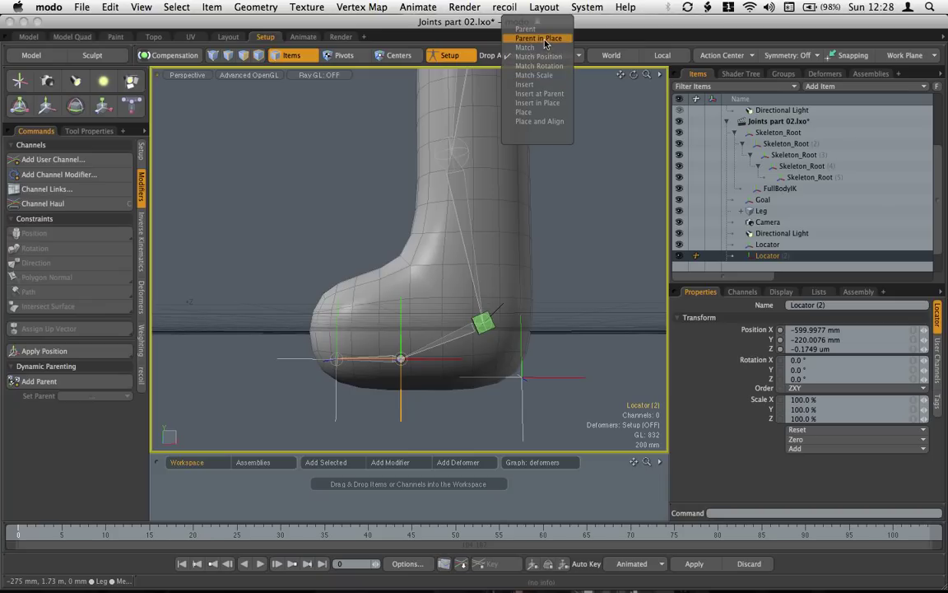
{"action": "left_click", "coordinate": [491, 38]}
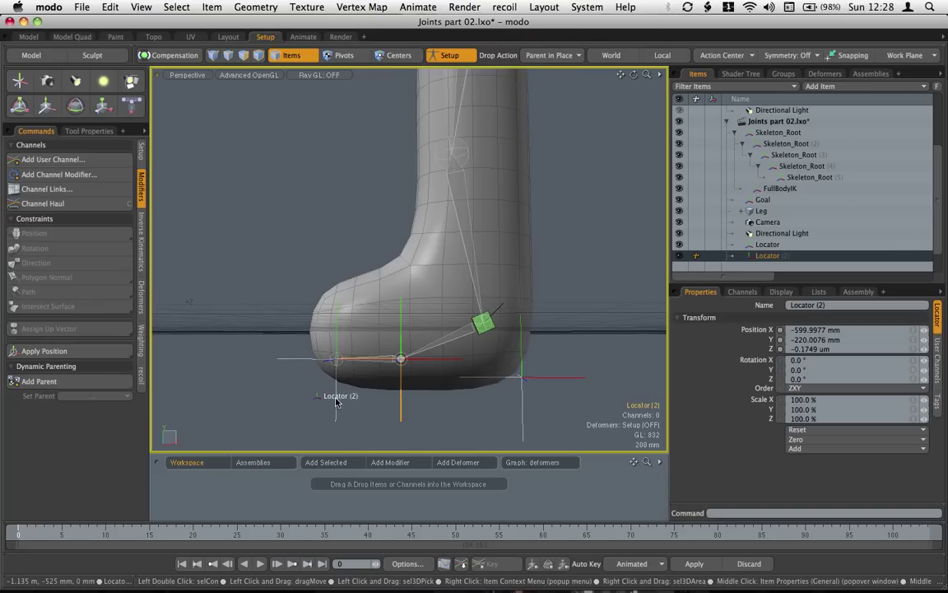
{"action": "left_click_drag", "start_coordinate": [336, 401], "coordinate": [337, 404]}
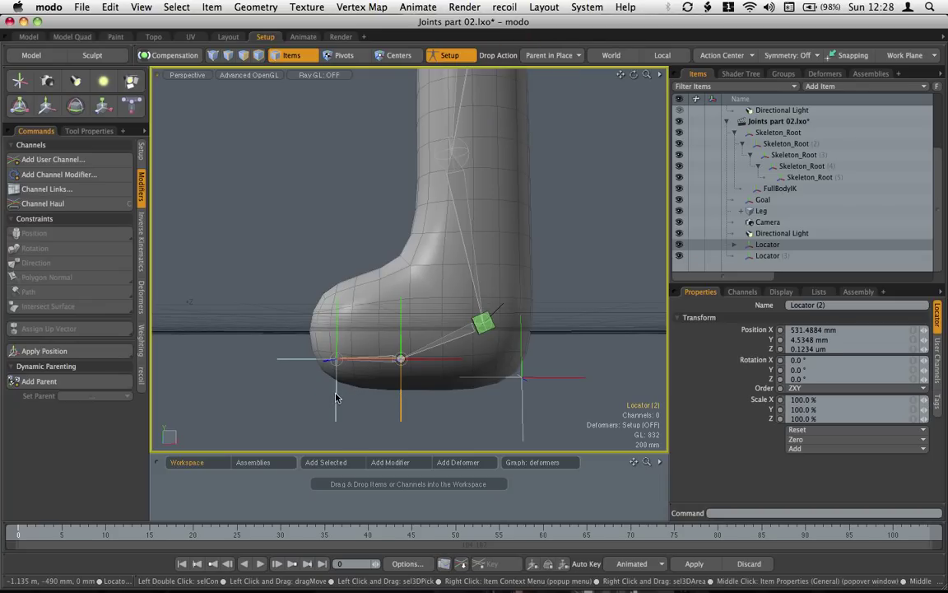
{"action": "left_click", "coordinate": [335, 397]}
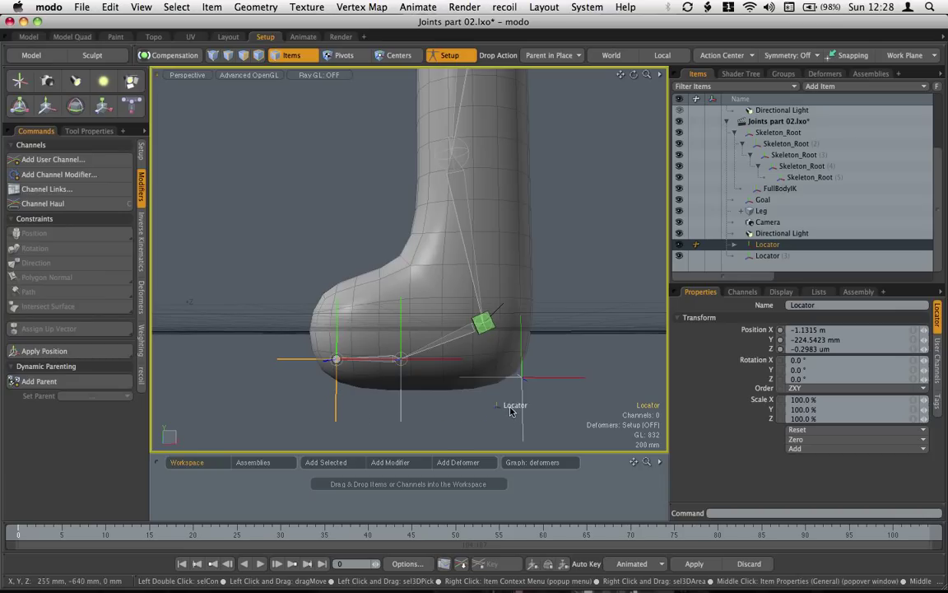
{"action": "left_click", "coordinate": [523, 379], "text": "shift"}
{"action": "key", "text": "p"}
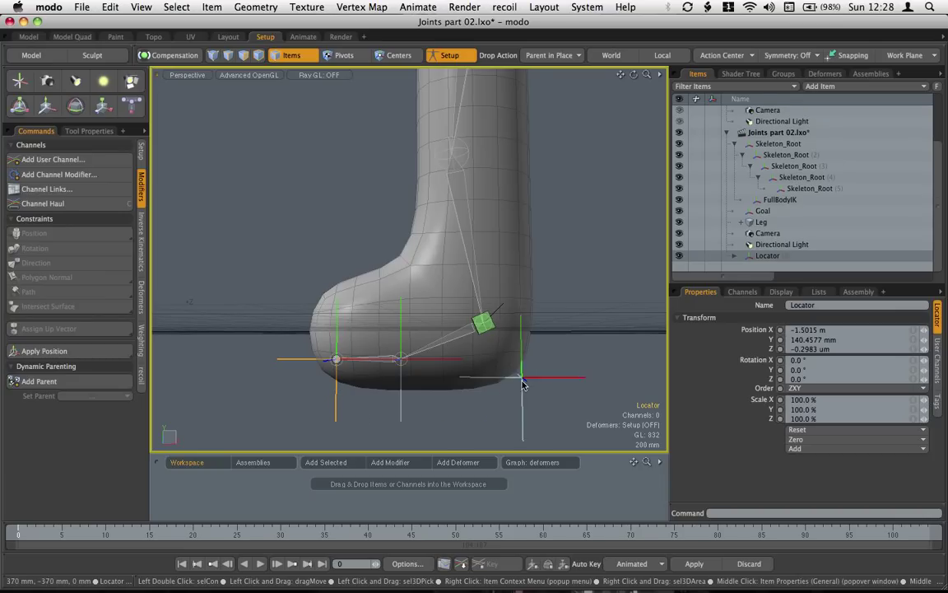
- Parent the ankle's IK goal in place to the ball locator and select the heel locator
{"action": "left_click", "coordinate": [493, 330]}
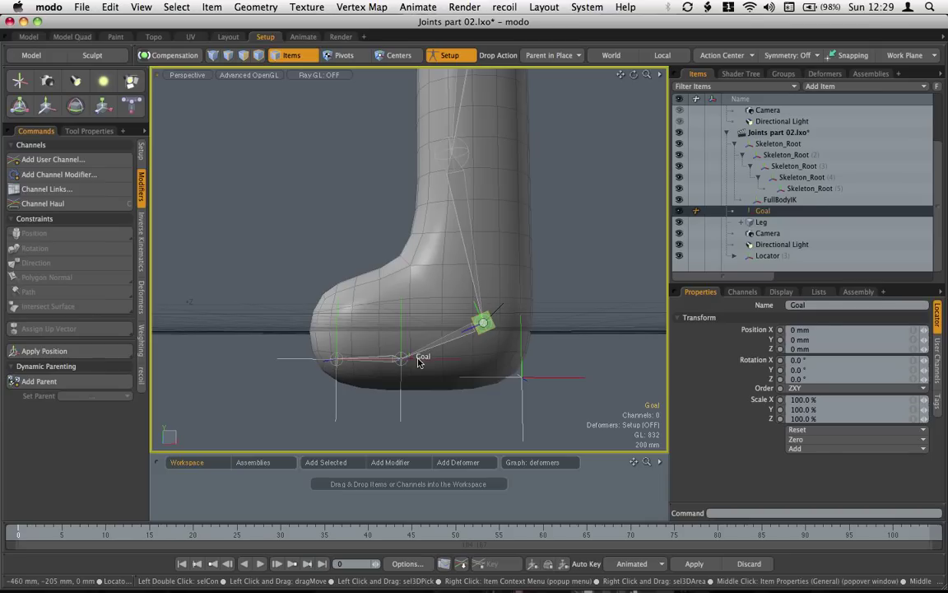
{"action": "left_click_drag", "start_coordinate": [418, 360], "coordinate": [419, 361]}
{"action": "left_click", "coordinate": [531, 377]}
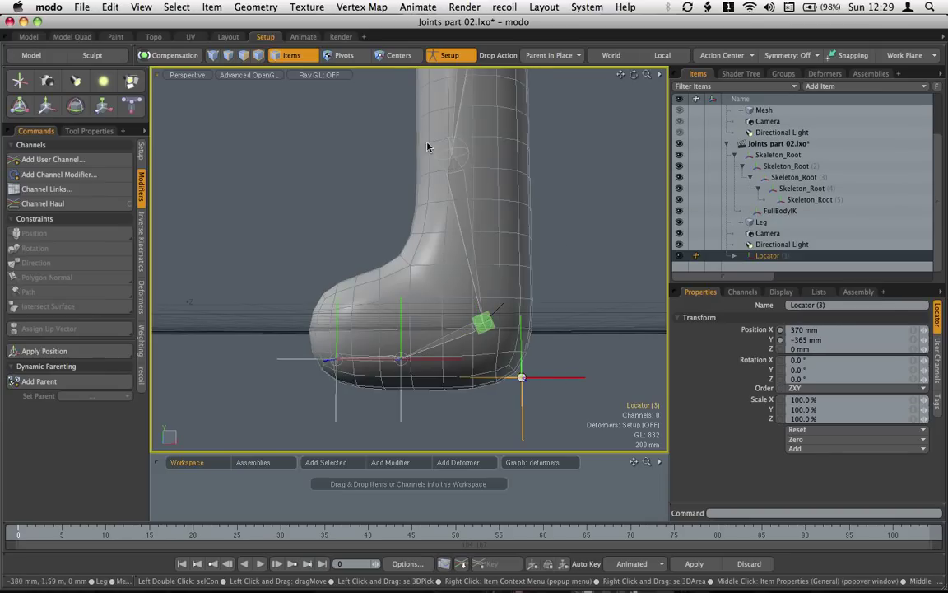
- Zero all transforms of the heel locator and everything in its hierarchy in setup mode
{"action": "left_click", "coordinate": [466, 55]}
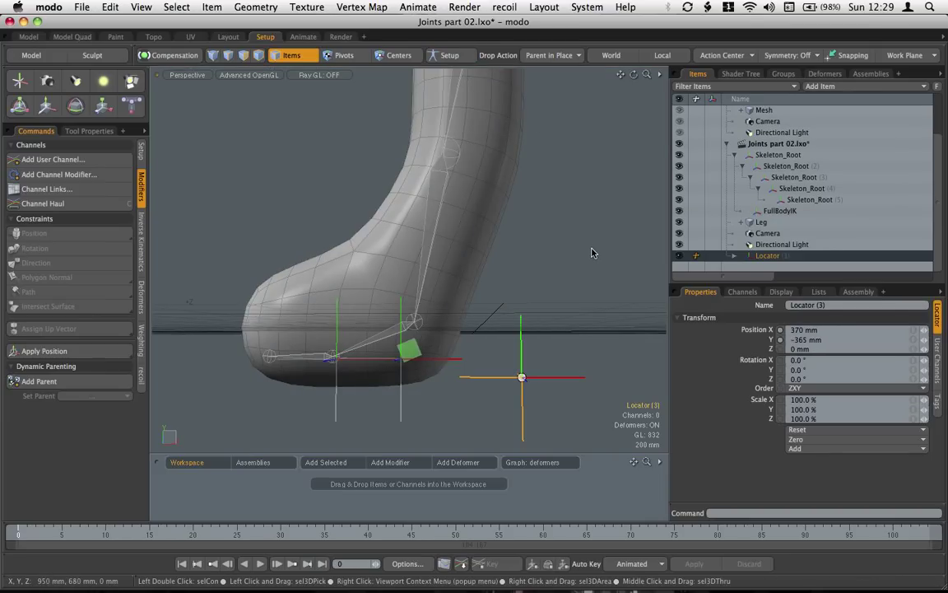
{"action": "key", "text": "super+z"}
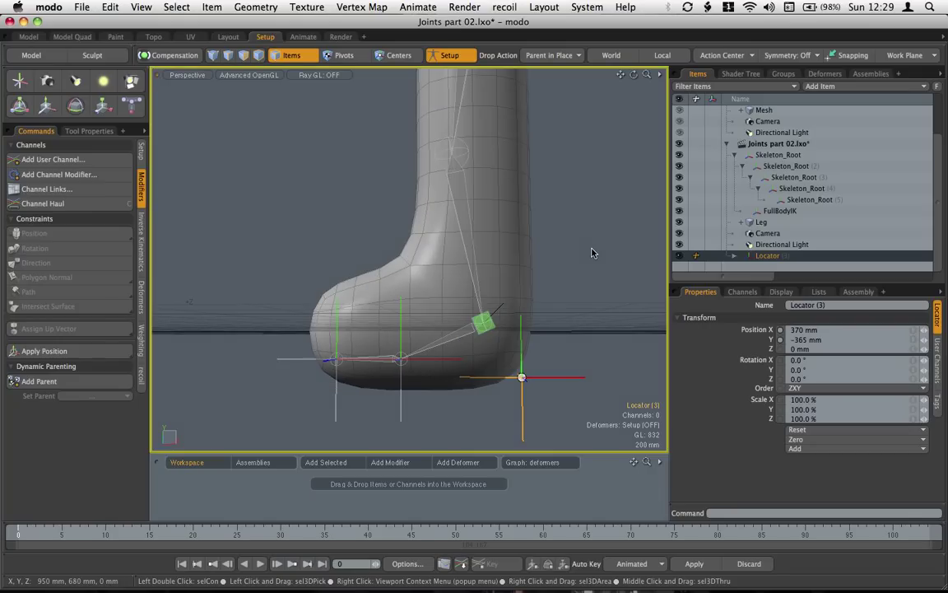
{"action": "double_click", "coordinate": [750, 258]}
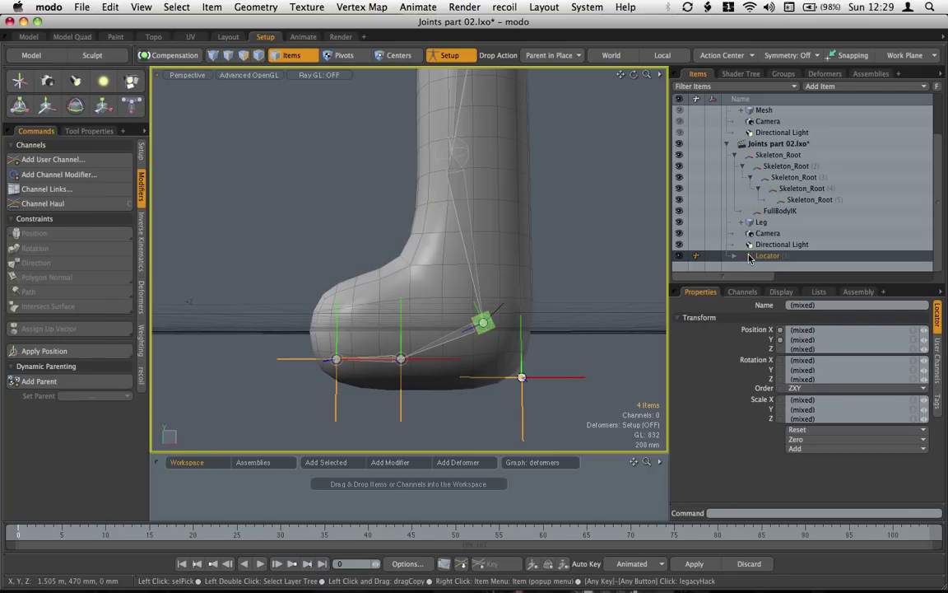
{"action": "left_click", "coordinate": [813, 441]}
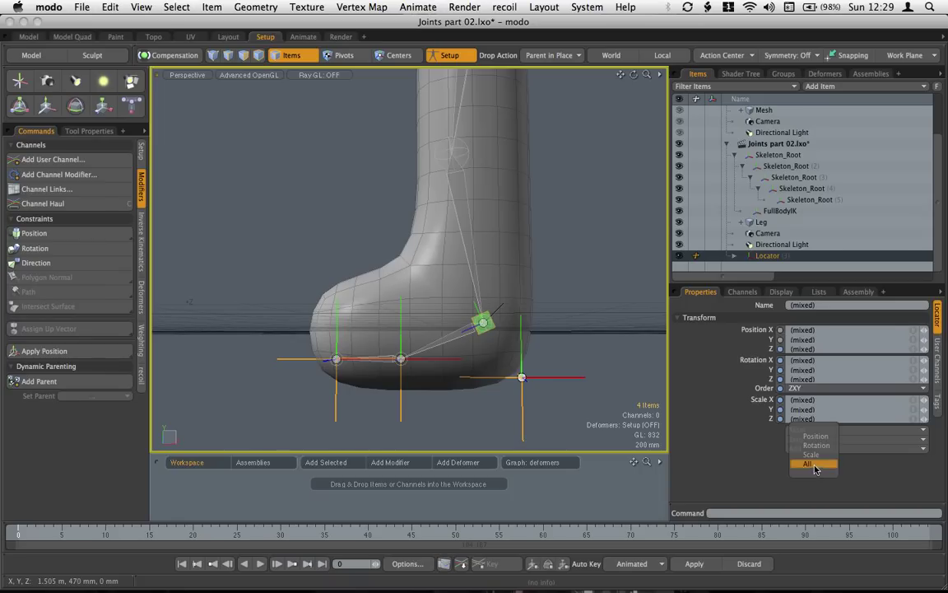
{"action": "left_click", "coordinate": [813, 465]}
- Leave setup mode, test the heel pivot by rotating the heel locator to about -14.5° on Z, and undo the rotation
{"action": "left_click", "coordinate": [466, 60]}
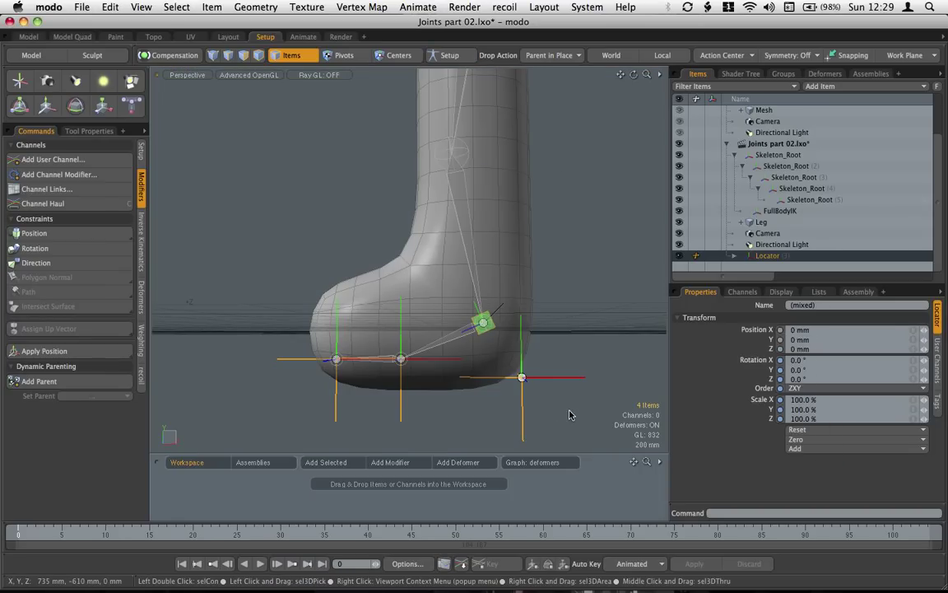
{"action": "key", "text": "e"}
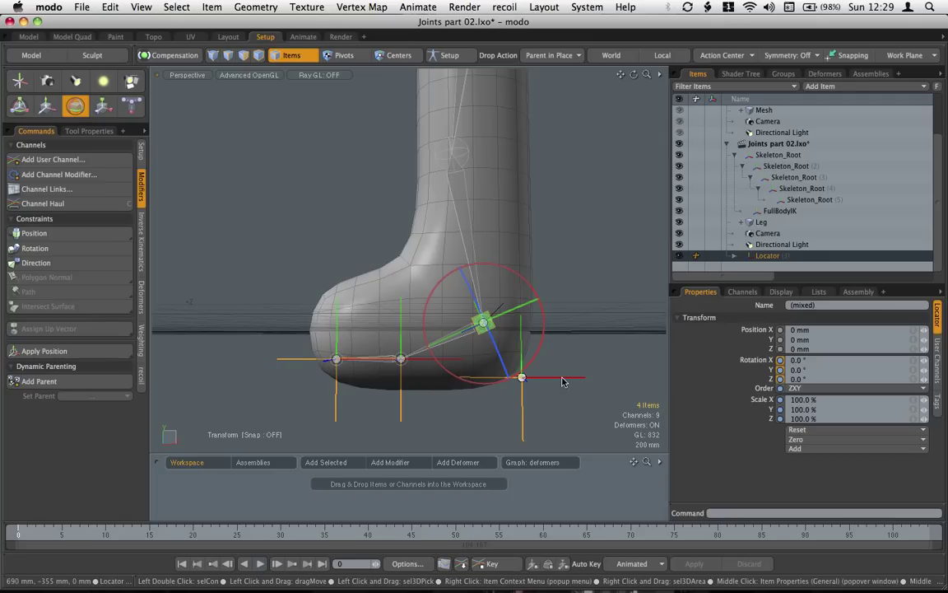
{"action": "left_click", "coordinate": [563, 381]}
{"action": "left_click_drag", "start_coordinate": [556, 330], "coordinate": [567, 338]}
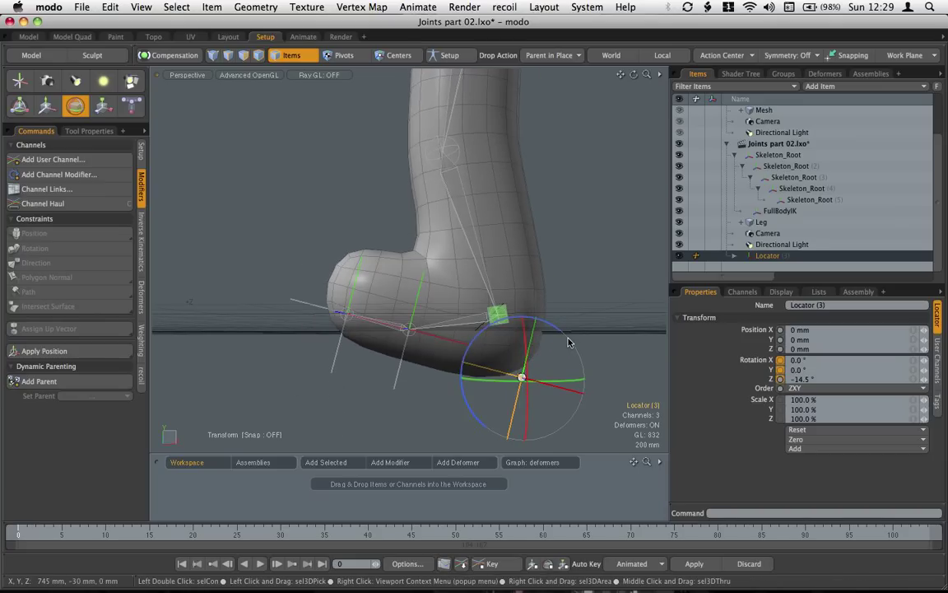
{"action": "key", "text": "super+z"}
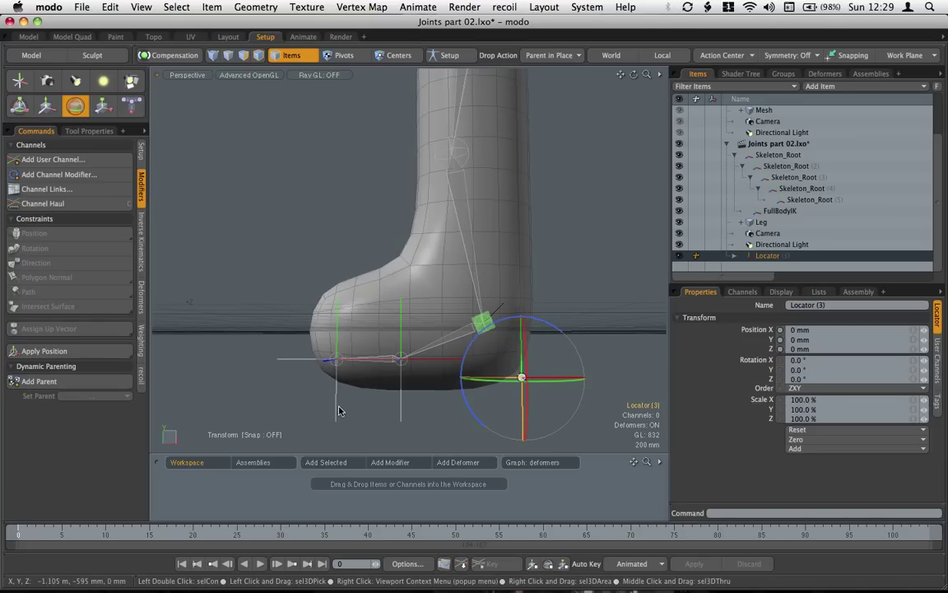
- Test the toe pivot by rotating the toe locator to about 28.5° on Z, and undo the rotation
{"action": "left_click", "coordinate": [336, 359]}
{"action": "mouse_move", "coordinate": [386, 332]}
{"action": "left_mouse_down"}
{"action": "mouse_move", "coordinate": [393, 342]}
{"action": "mouse_move", "coordinate": [380, 318]}
{"action": "left_mouse_up"}
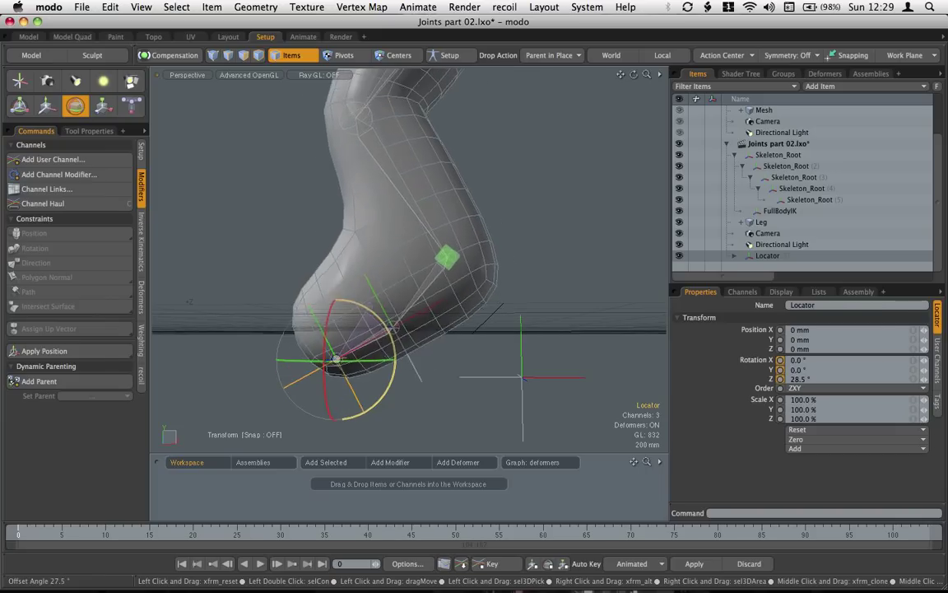
{"action": "key", "text": "ctrl+z"}
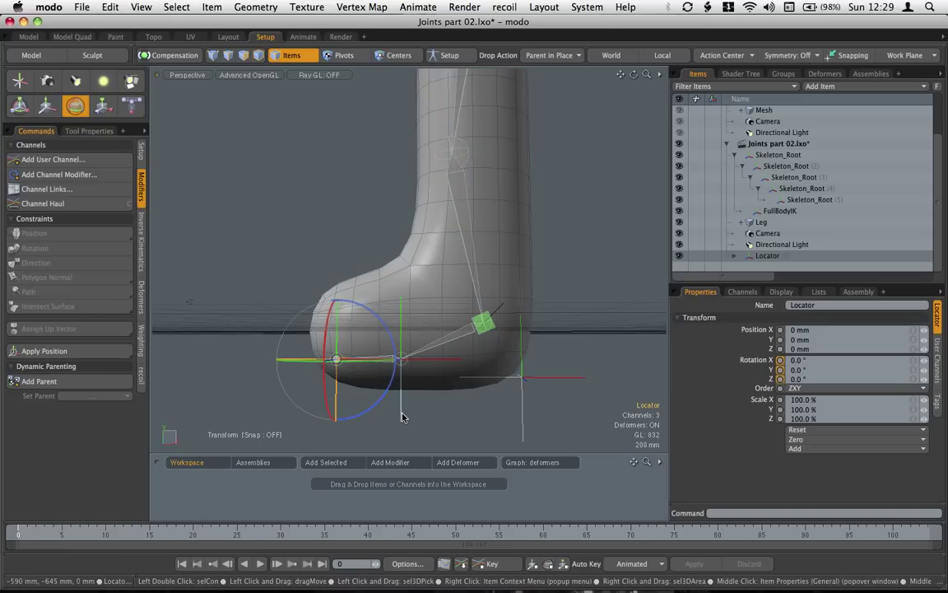
- Test the ball pivot by rotating the ball locator to about 33° on Z, and undo the rotation
{"action": "left_click", "coordinate": [401, 414]}
{"action": "left_click_drag", "start_coordinate": [449, 393], "coordinate": [458, 359]}
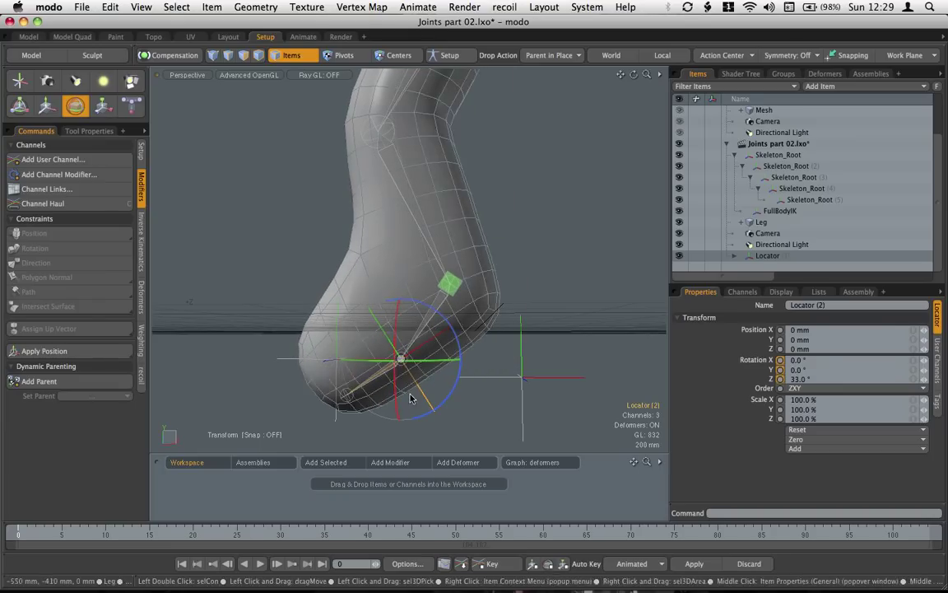
{"action": "key", "text": "space"}
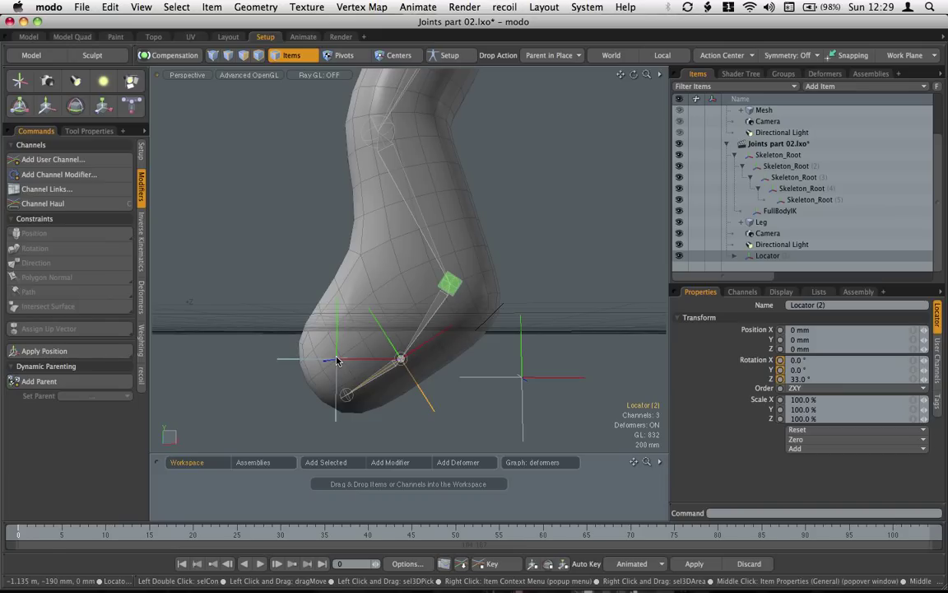
{"action": "key", "text": "super+z"}
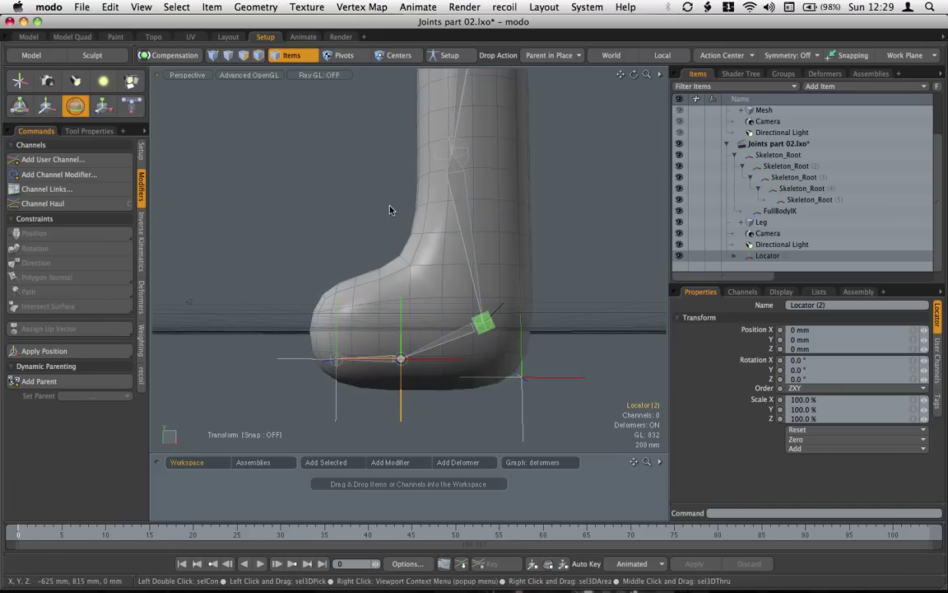
- Re-enter setup mode and add a position constraint tying the toe-tip joint to the toe locator
{"action": "left_click", "coordinate": [450, 55]}
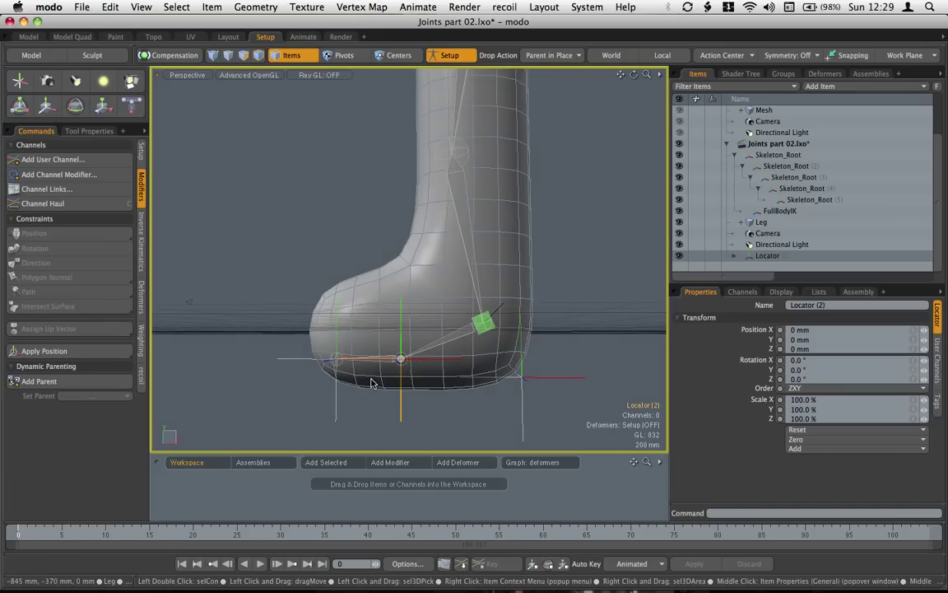
{"action": "scroll", "coordinate": [370, 383], "scroll_direction": "up", "scroll_amount": 2}
{"action": "left_click", "coordinate": [338, 392]}
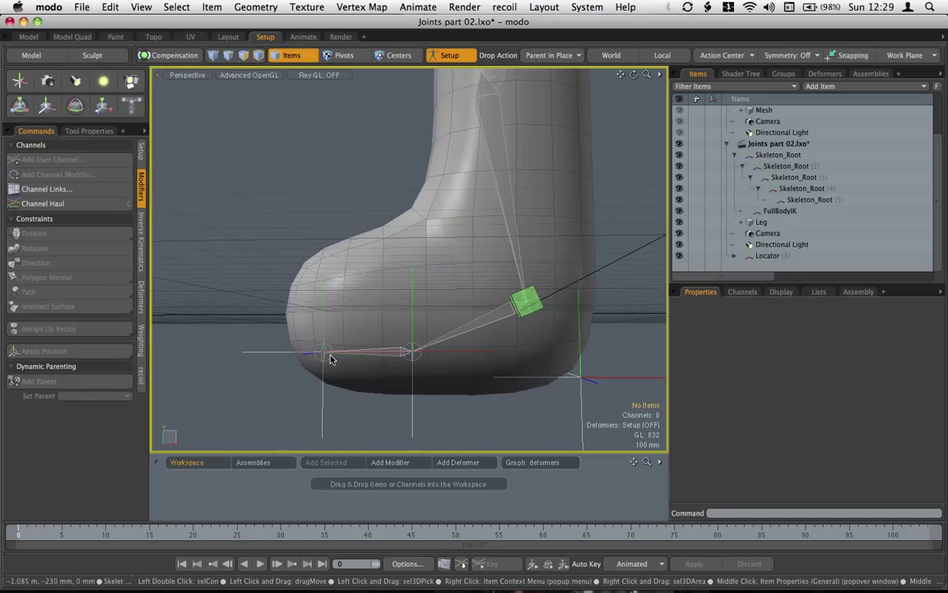
{"action": "left_click", "coordinate": [329, 363]}
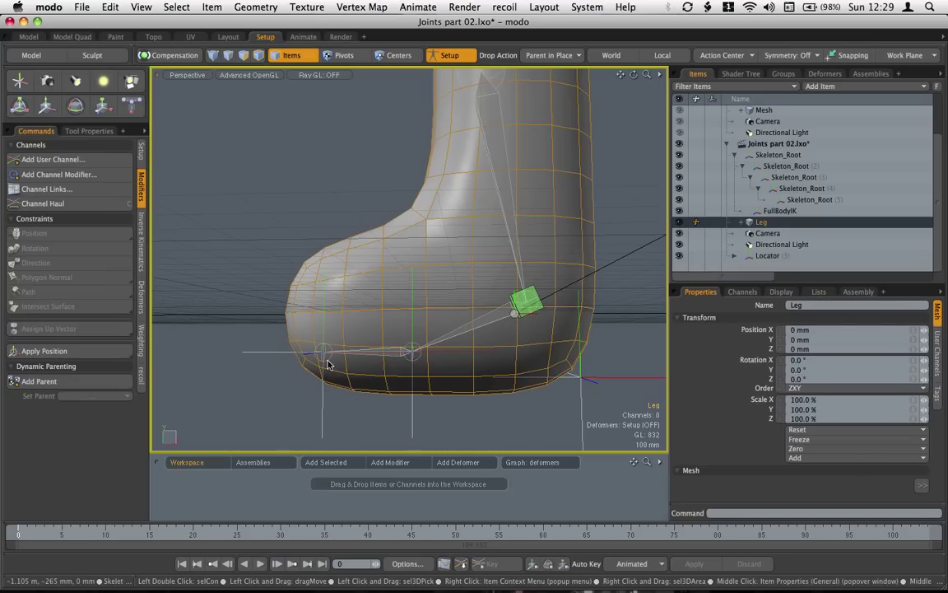
{"action": "scroll", "coordinate": [329, 362], "scroll_direction": "up", "scroll_amount": 2}
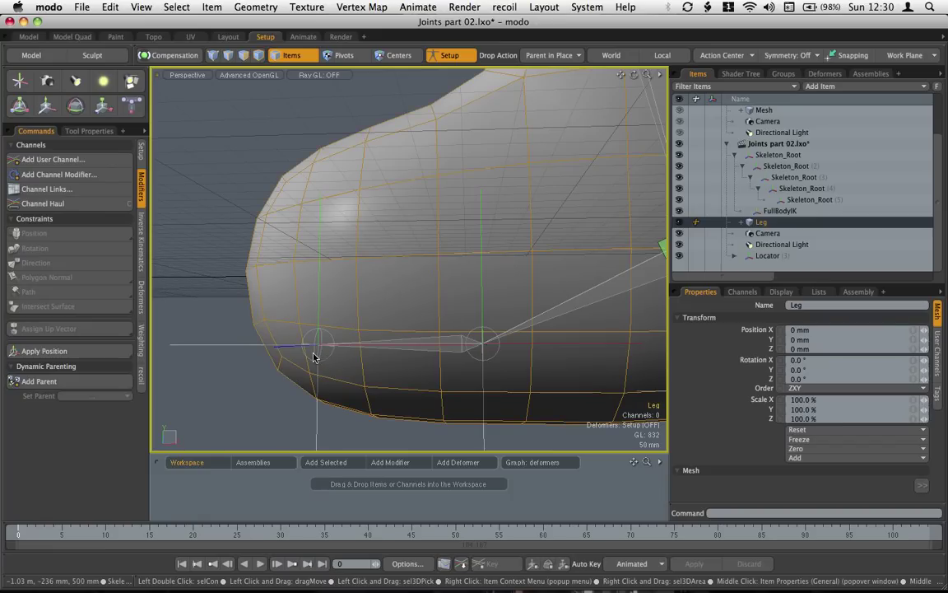
{"action": "left_click", "coordinate": [317, 349]}
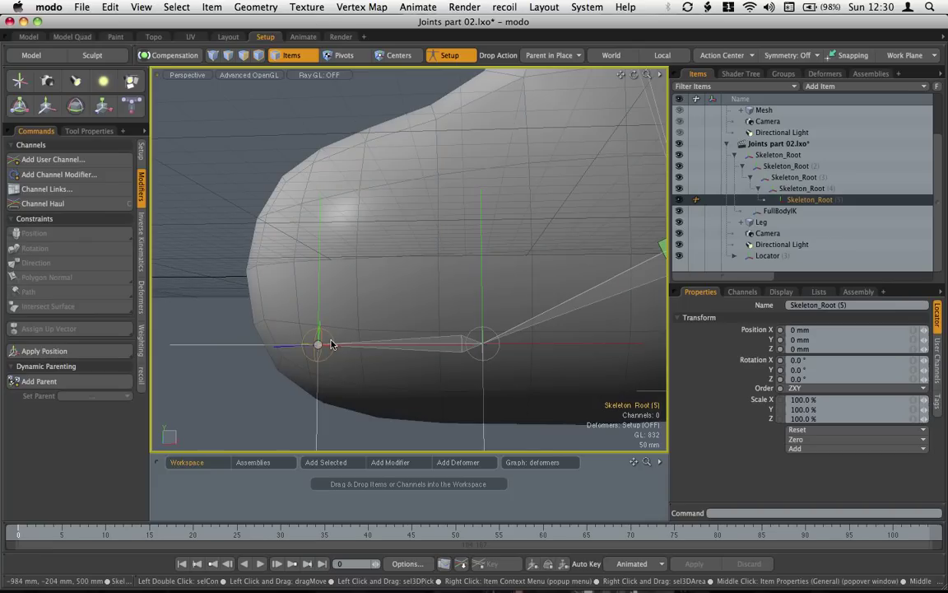
{"action": "left_click", "coordinate": [228, 346], "text": "shift"}
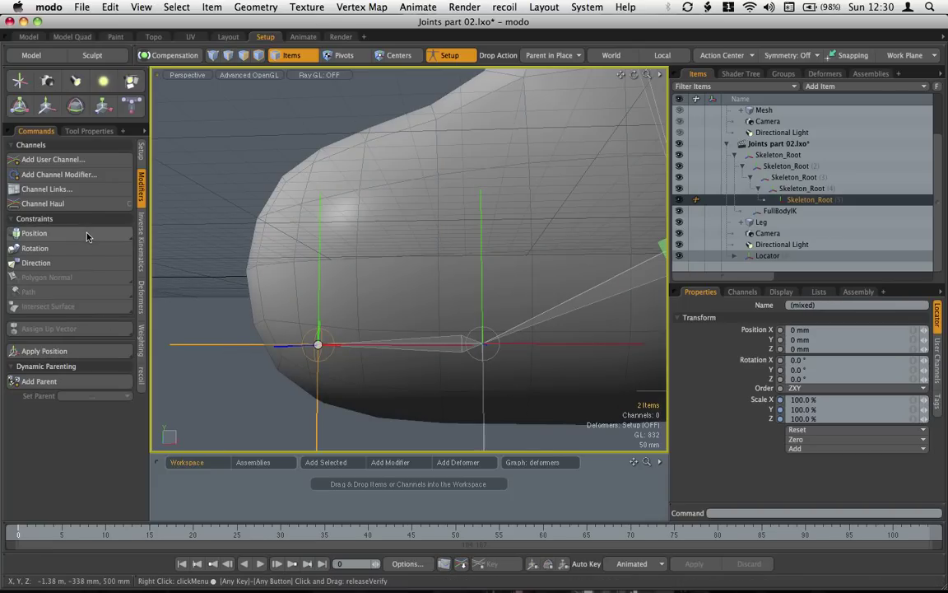
{"action": "left_click", "coordinate": [78, 234]}
{"action": "scroll", "coordinate": [420, 283], "scroll_direction": "down", "scroll_amount": 3}
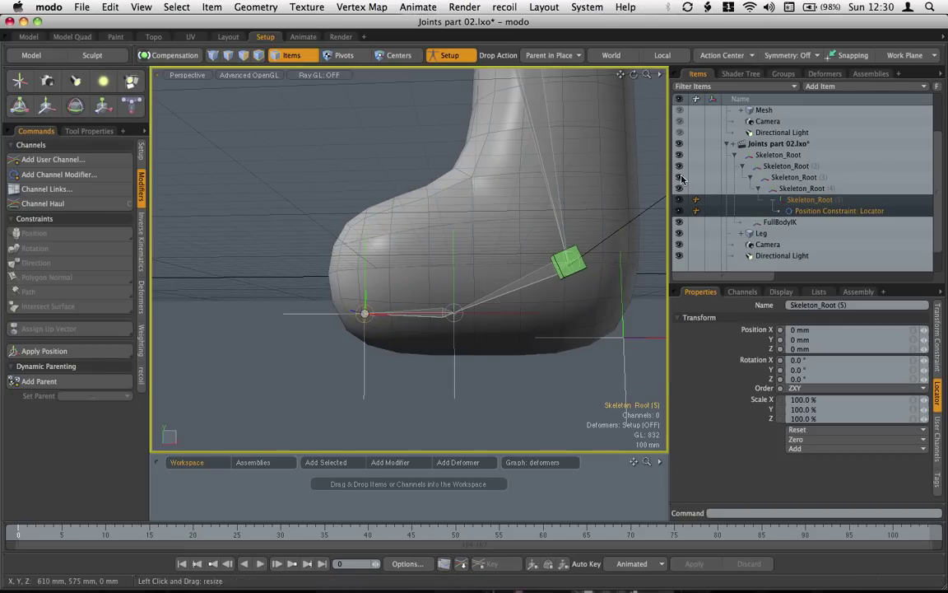
- Hide the Leg mesh to expose the foot joints and leave setup mode
{"action": "left_click", "coordinate": [680, 234]}
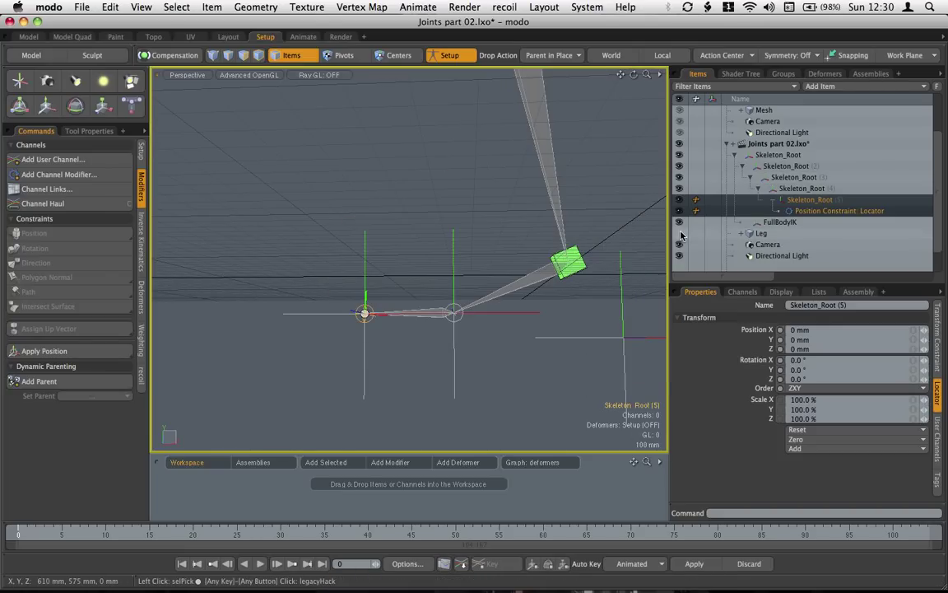
{"action": "scroll", "coordinate": [551, 247], "scroll_direction": "down", "scroll_amount": 3}
{"action": "left_click_drag", "start_coordinate": [489, 229], "coordinate": [456, 279], "text": "alt+shift"}
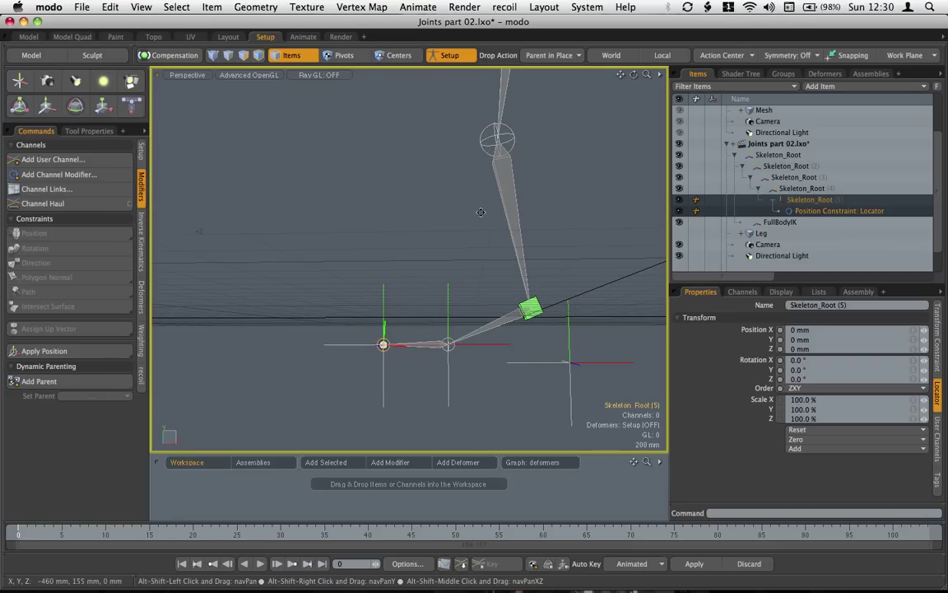
{"action": "left_click", "coordinate": [457, 57]}
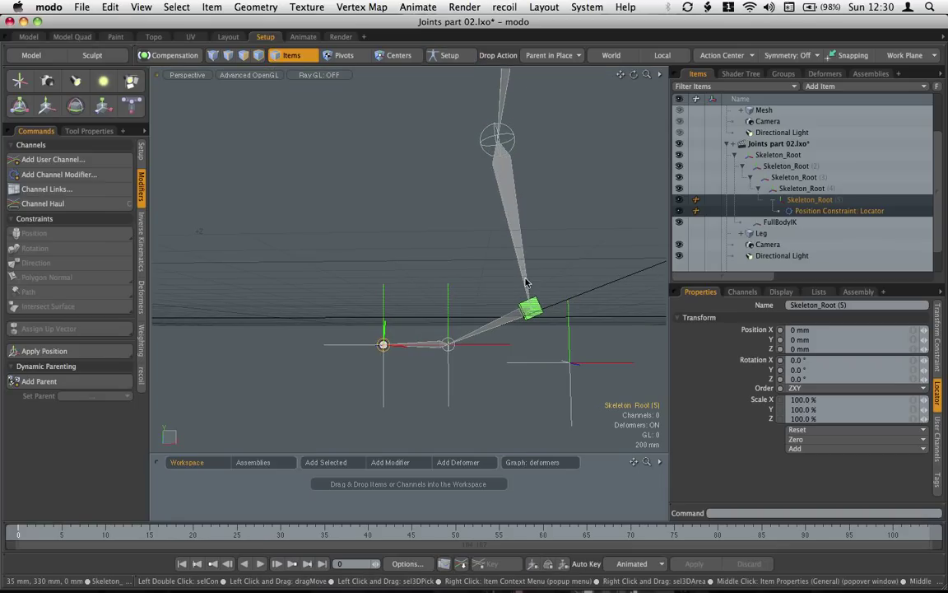
- Test the heel pivot with the mesh hidden by rotating the heel locator on Z, and undo the rotation
{"action": "left_click", "coordinate": [566, 364]}
{"action": "key", "text": "e"}
{"action": "left_click_drag", "start_coordinate": [515, 336], "coordinate": [529, 317]}
{"action": "key", "text": "super+z"}
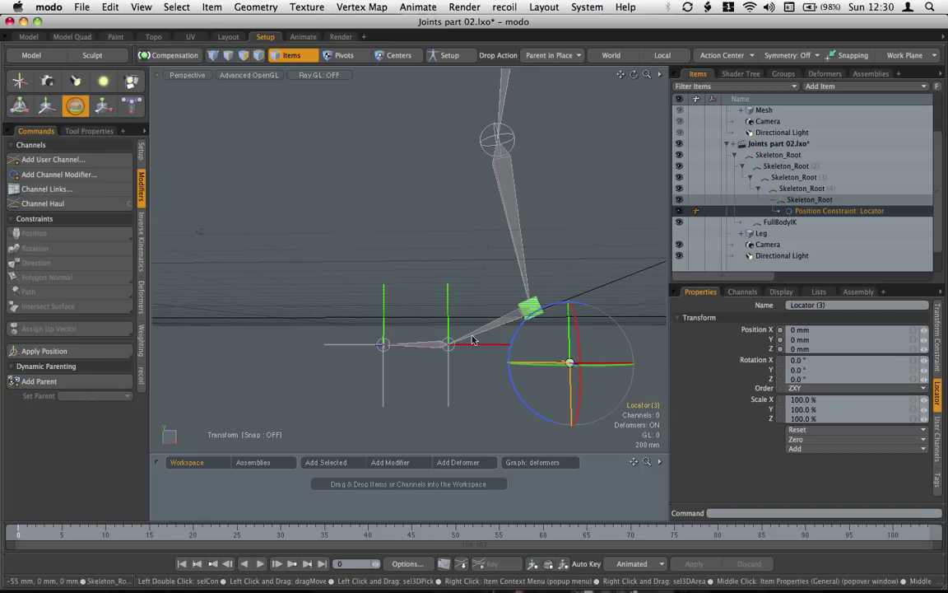
- Test the ball pivot by rotating the ball locator to about 47° on Z, and undo the rotation
{"action": "left_click", "coordinate": [382, 343]}
{"action": "left_click_drag", "start_coordinate": [415, 400], "coordinate": [498, 361]}
{"action": "left_click", "coordinate": [449, 396]}
{"action": "key", "text": "q"}
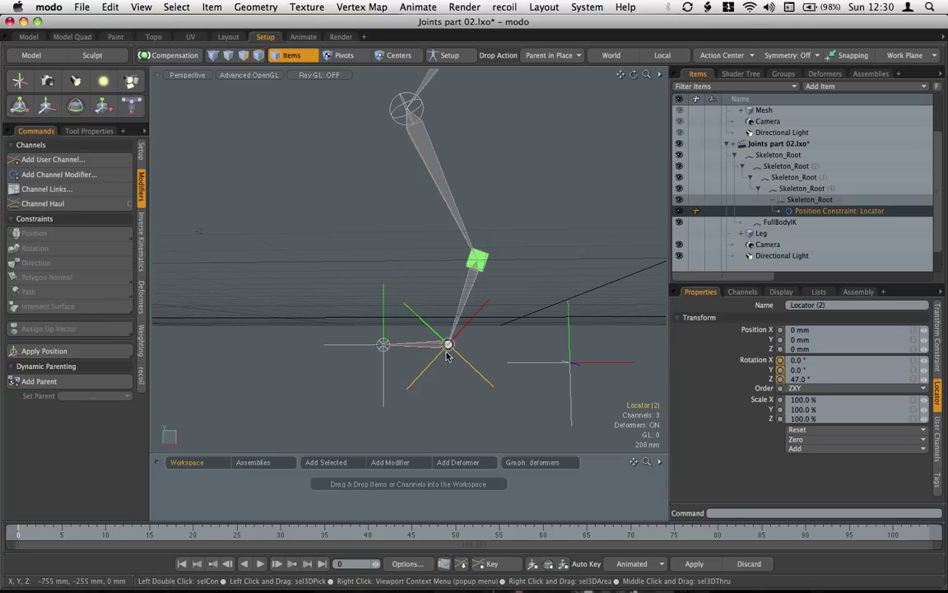
{"action": "key", "text": "super+z"}
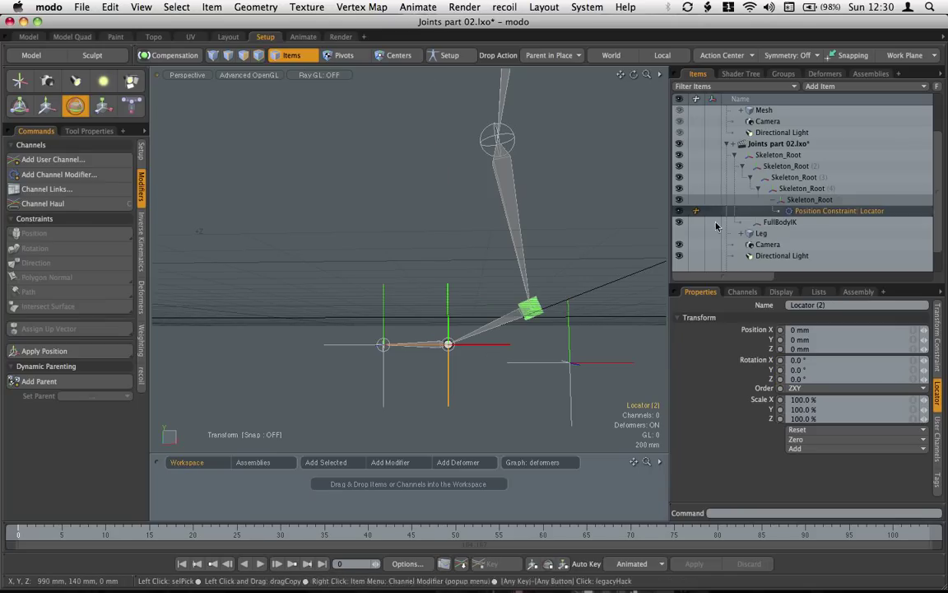
- Show the Leg mesh again, test its deformation by rotating the ball locator to about 11° on Z, and undo the rotation
{"action": "left_click", "coordinate": [680, 232]}
{"action": "left_click_drag", "start_coordinate": [466, 374], "coordinate": [392, 349]}
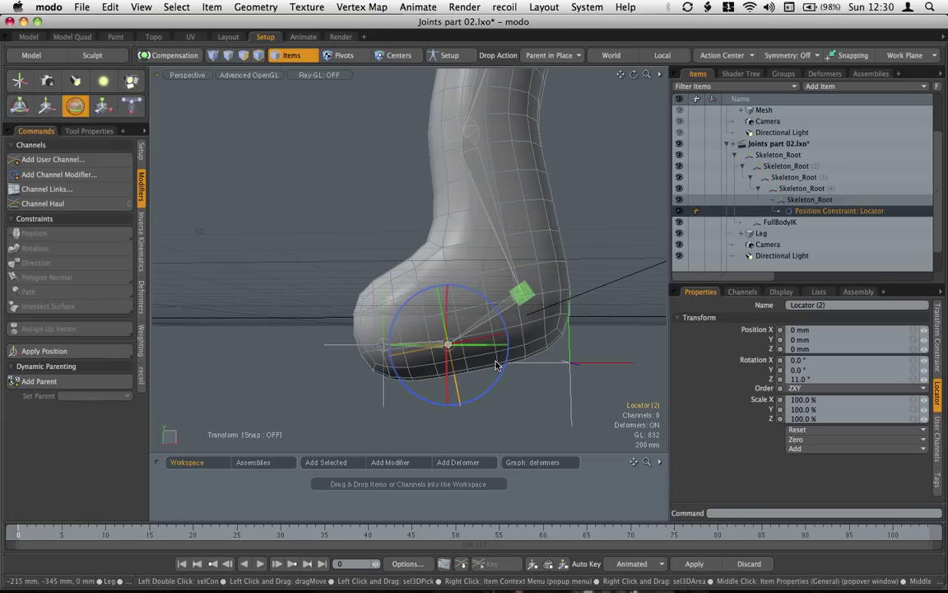
{"action": "key", "text": "space"}
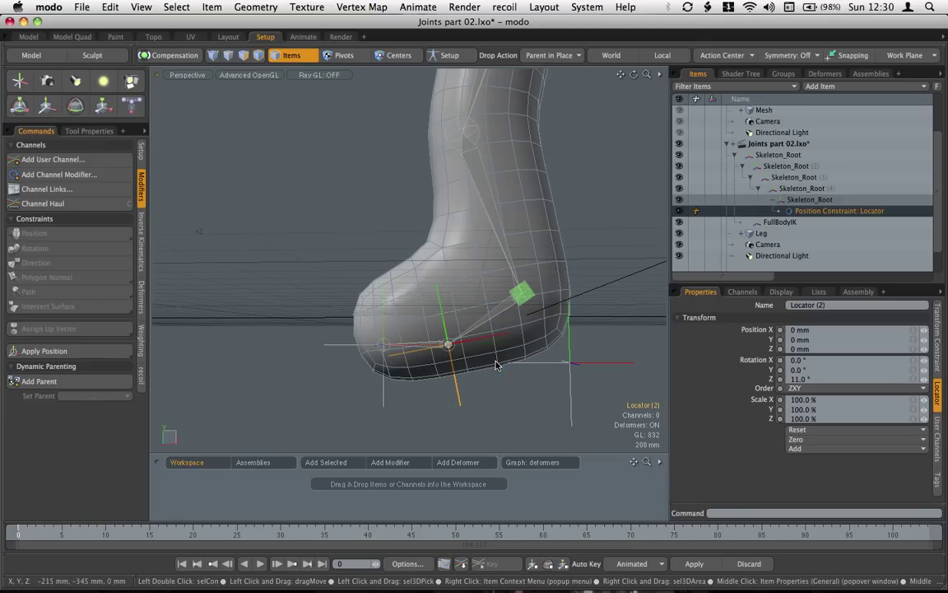
{"action": "key", "text": "super+z"}
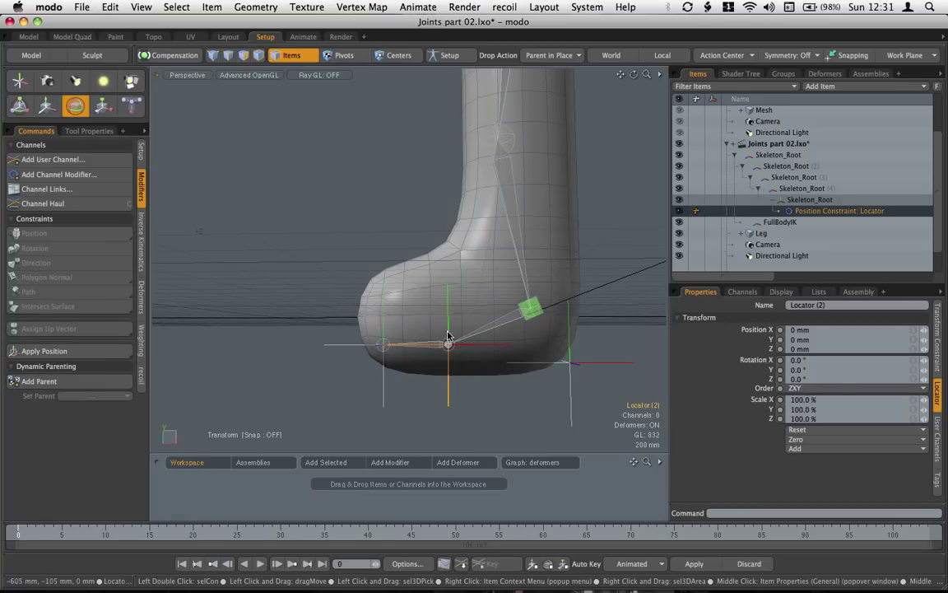
- Re-enter setup mode and delete the position constraint from the toe-tip joint
{"action": "left_click", "coordinate": [447, 55]}
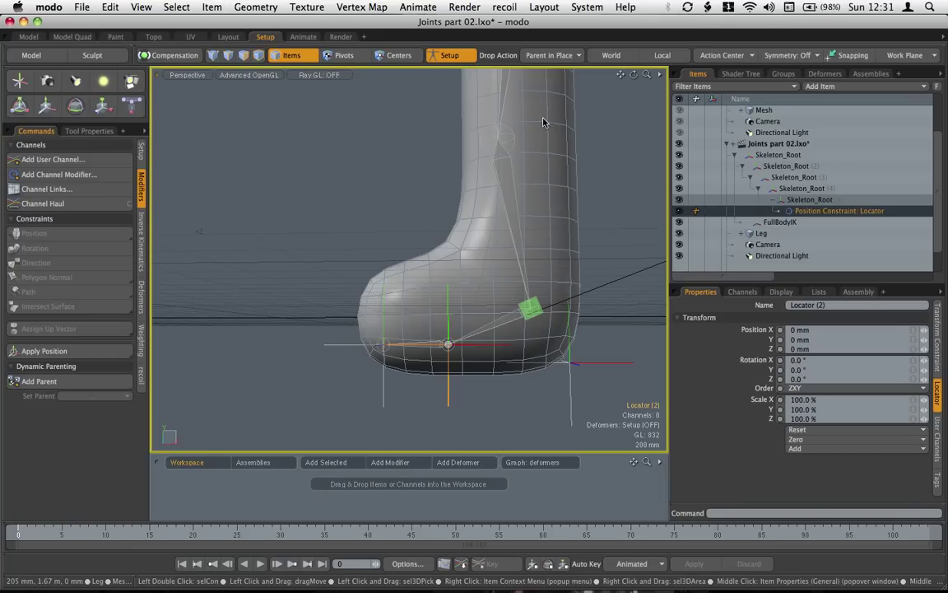
{"action": "left_click", "coordinate": [383, 346]}
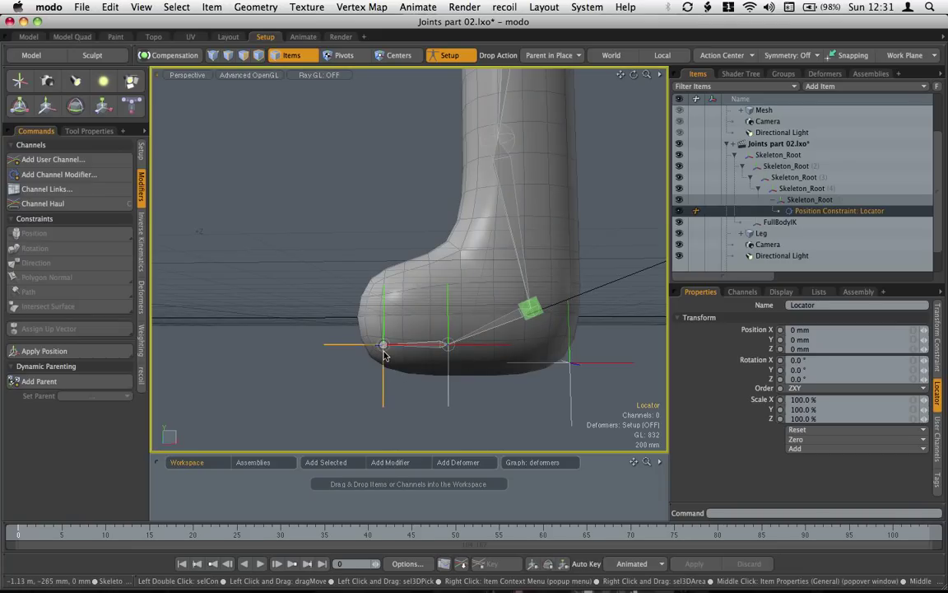
{"action": "left_click", "coordinate": [791, 211]}
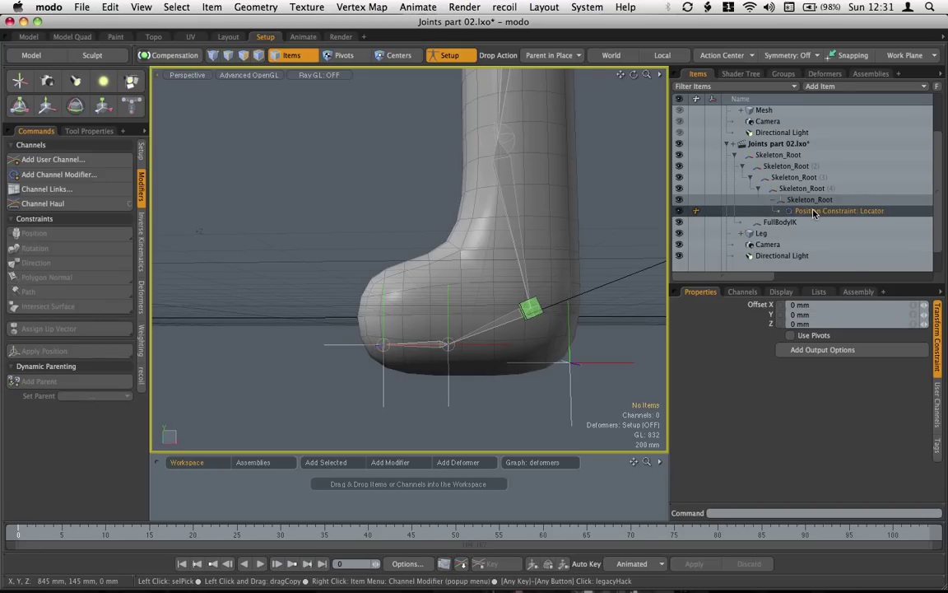
{"action": "right_click", "coordinate": [813, 212]}
{"action": "left_click", "coordinate": [797, 271]}
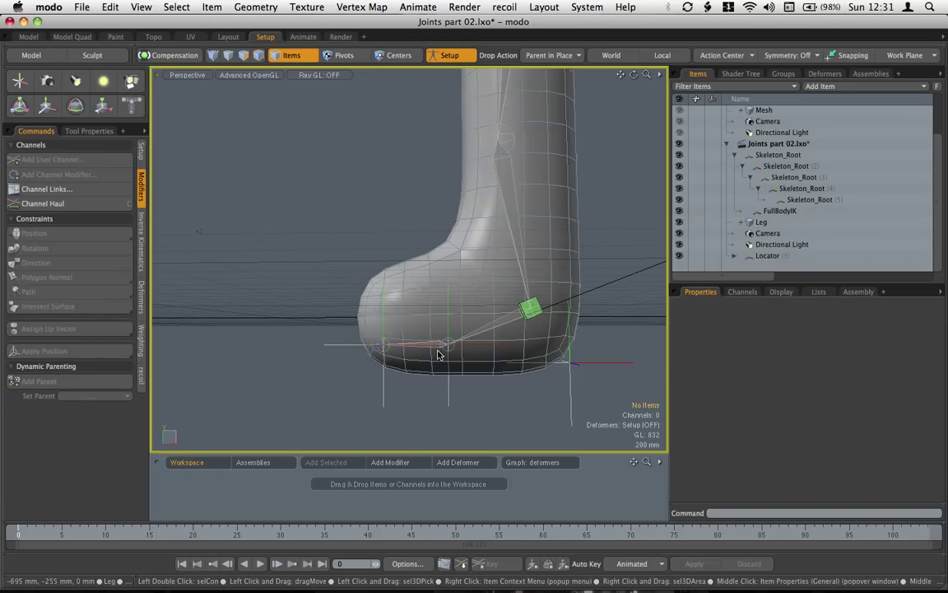
- Add a direction constraint aiming the ball joint, Skeleton_Root (4), at the toe locator
{"action": "scroll", "coordinate": [447, 355], "scroll_direction": "up", "scroll_amount": 3}
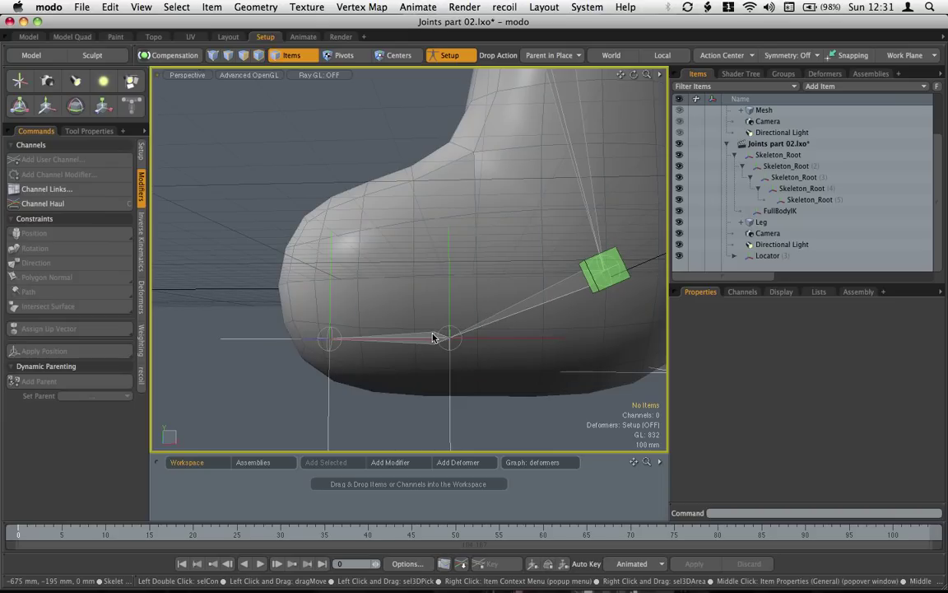
{"action": "left_click", "coordinate": [458, 338]}
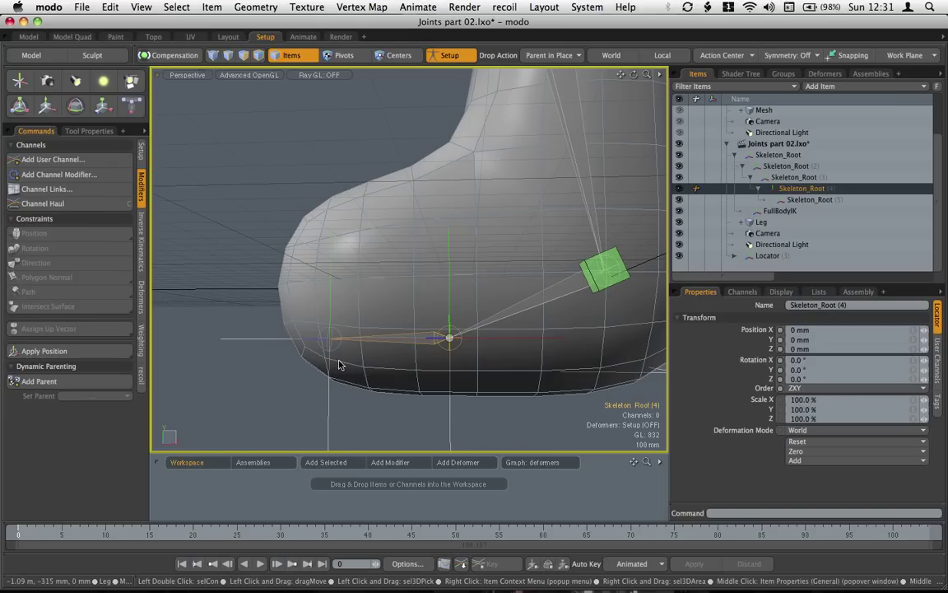
{"action": "left_click", "coordinate": [331, 385], "text": "shift"}
{"action": "left_click", "coordinate": [331, 385], "text": "shift"}
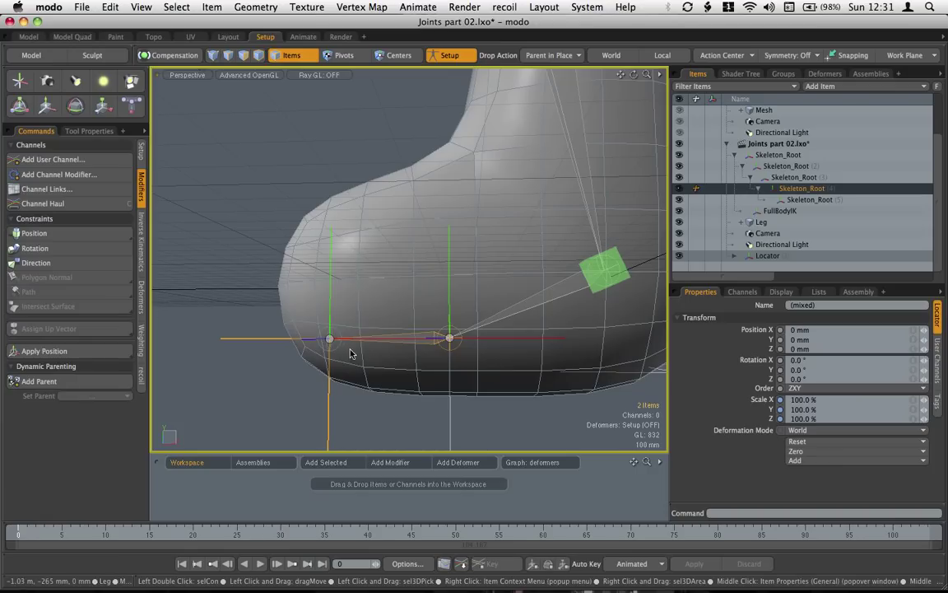
{"action": "left_click", "coordinate": [47, 263]}
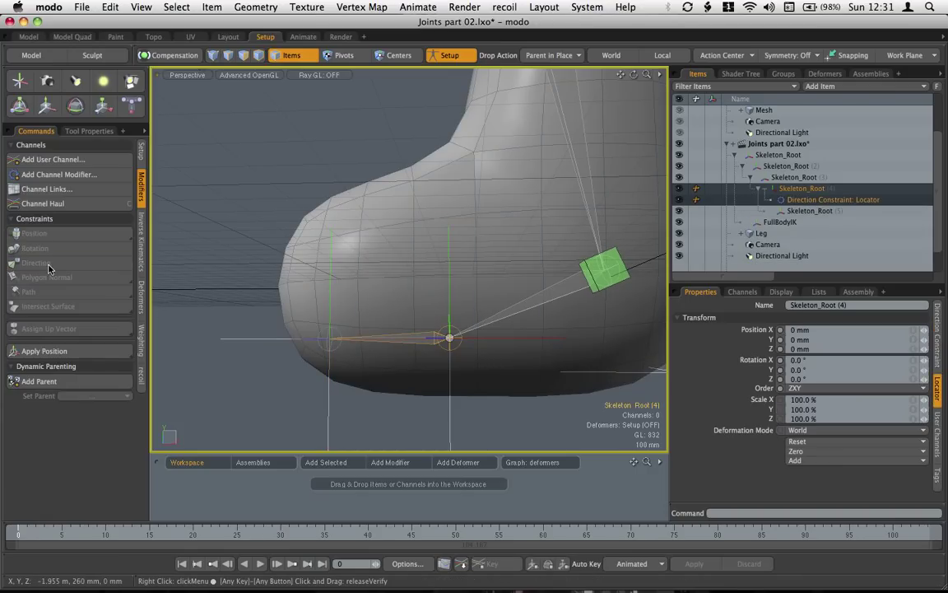
- Leave setup mode and test the direction constraint by rotating the ball locator to about 31° on Z
{"action": "left_click", "coordinate": [454, 60]}
{"action": "scroll", "coordinate": [514, 166], "scroll_direction": "down", "scroll_amount": 5}
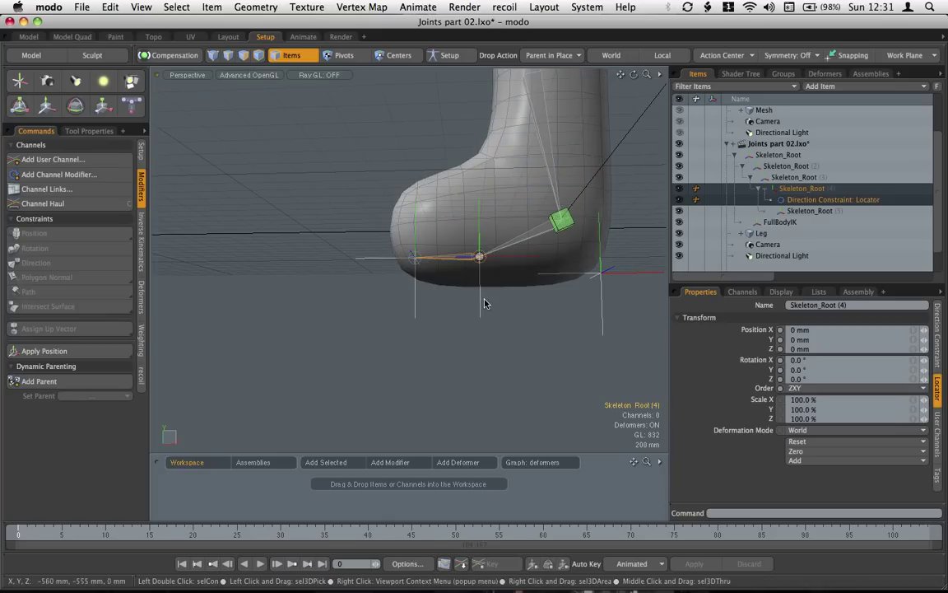
{"action": "left_click", "coordinate": [480, 304]}
{"action": "key", "text": "e"}
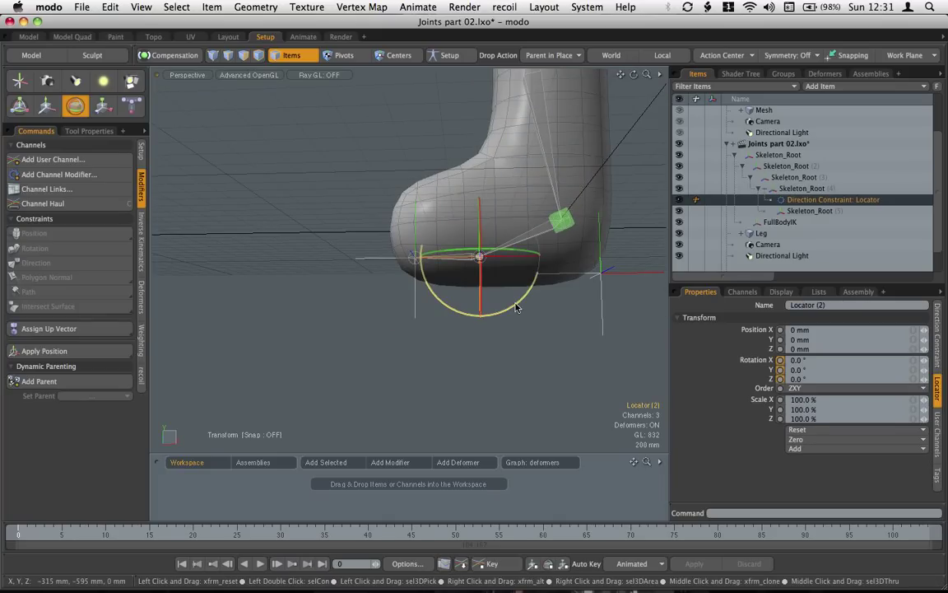
{"action": "left_click_drag", "start_coordinate": [514, 303], "coordinate": [522, 273]}
{"action": "left_click_drag", "start_coordinate": [470, 297], "coordinate": [466, 302], "text": "alt"}
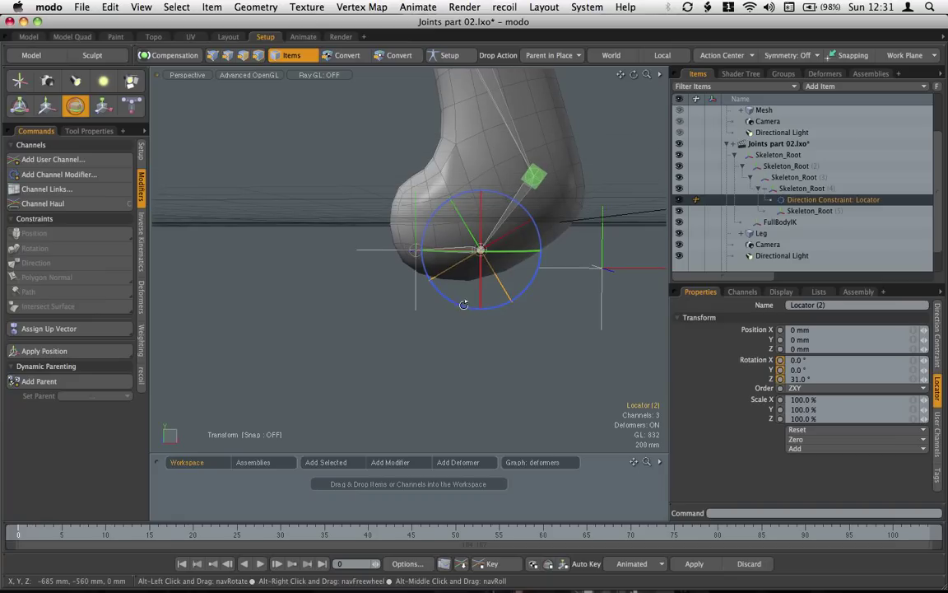
{"action": "key", "text": "q"}
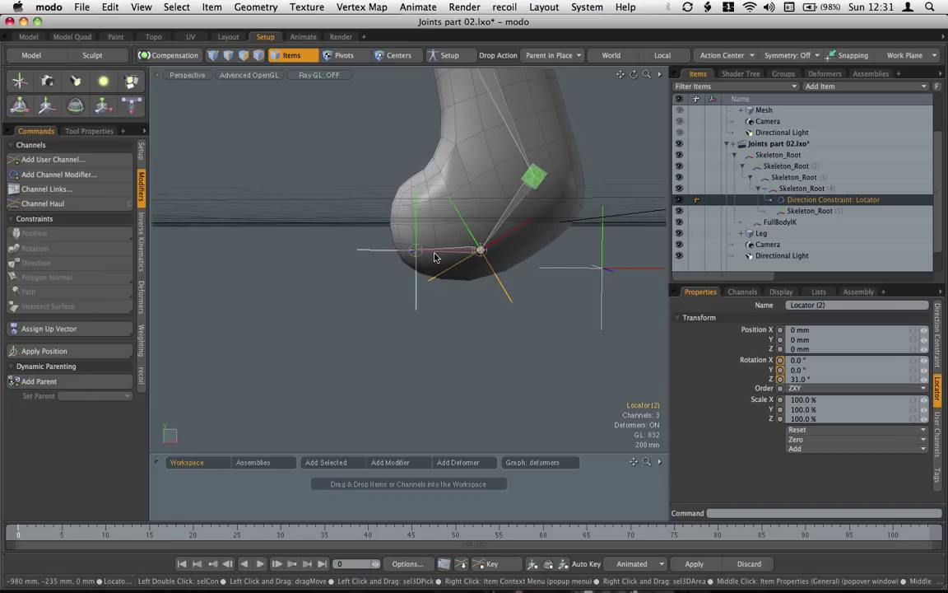
{"action": "scroll", "coordinate": [475, 257], "scroll_direction": "up", "scroll_amount": 5}
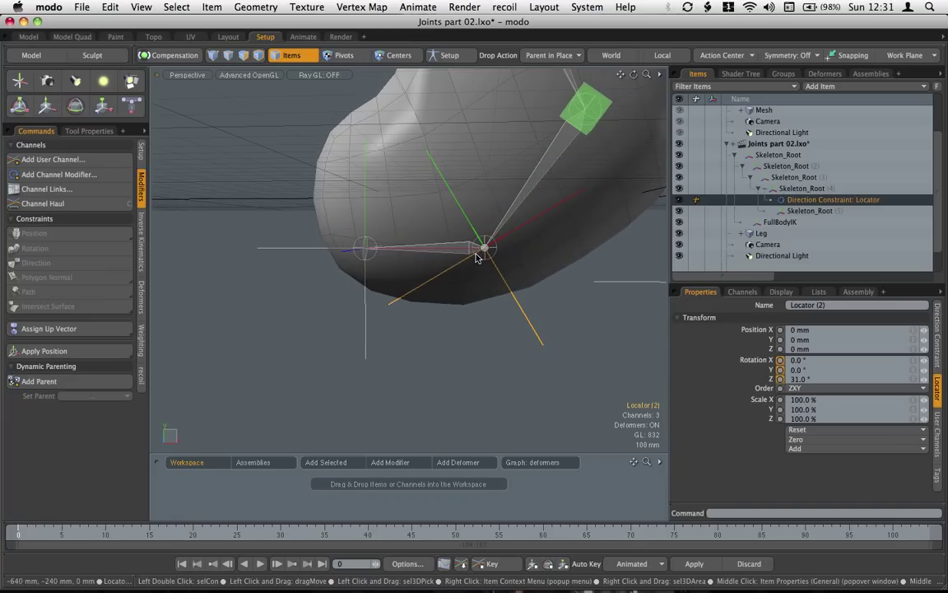